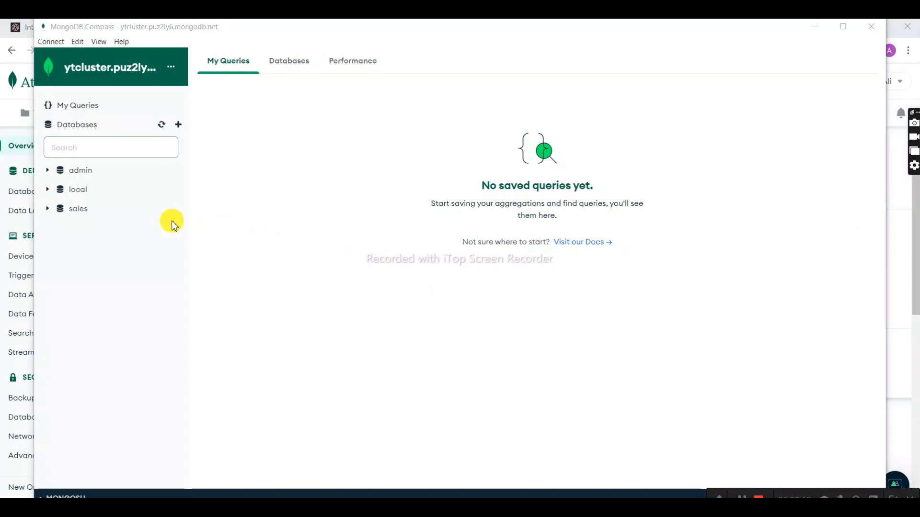
Step: Create a collection named factsales in the sales database
left_click(49, 209)
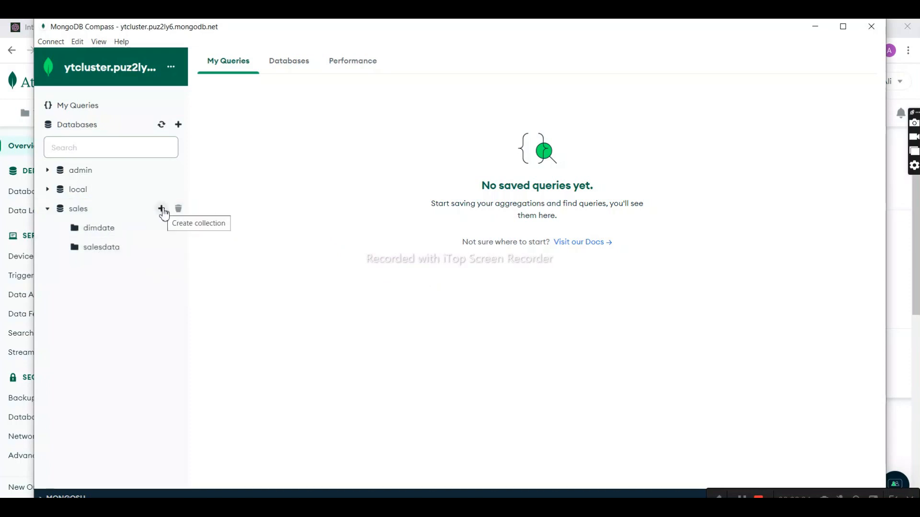
left_click(162, 209)
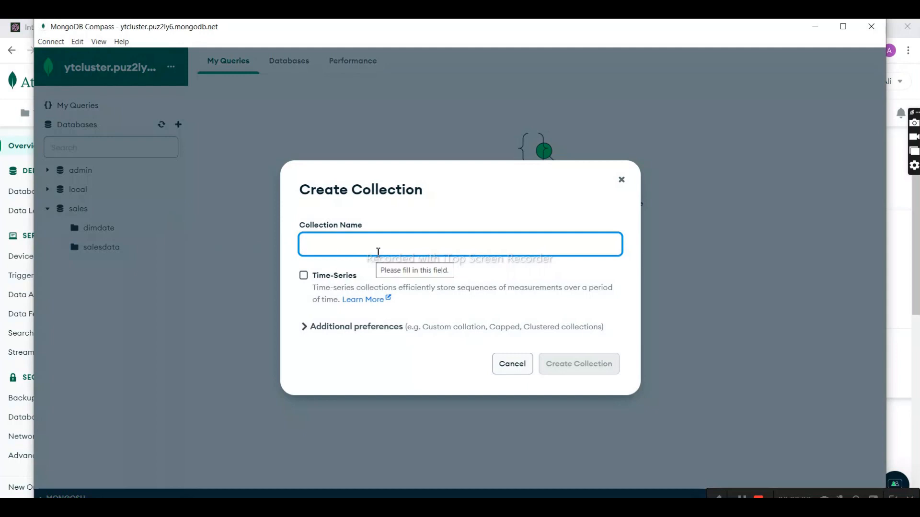
type("fact")
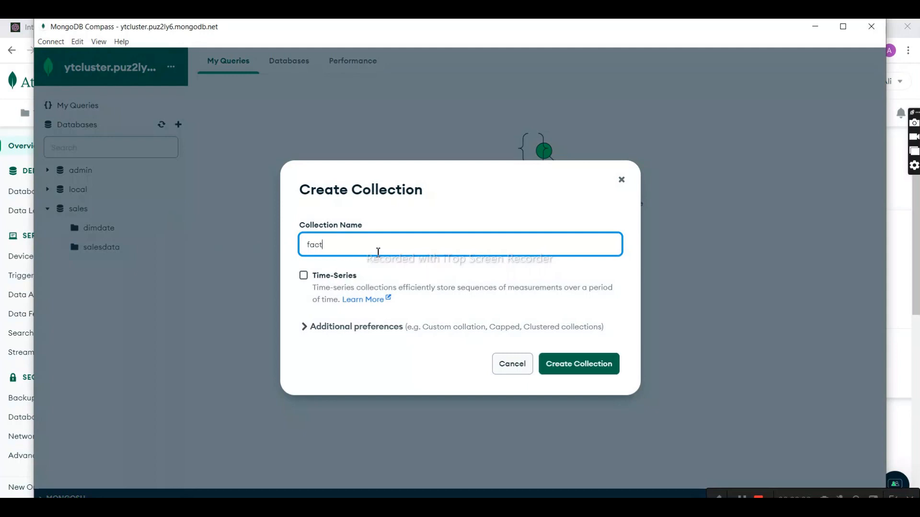
type("sales")
left_click(587, 365)
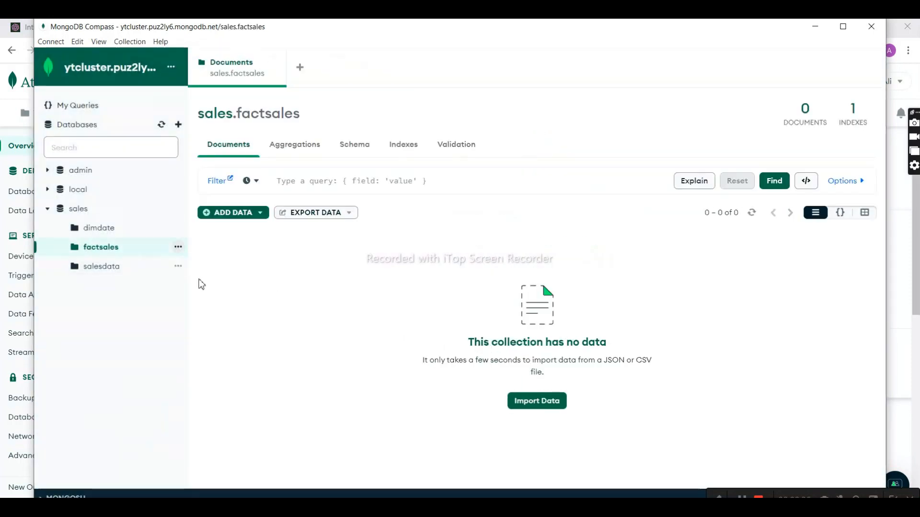
Step: Import the SaleFact.json file from Downloads into the factsales collection
left_click(533, 404)
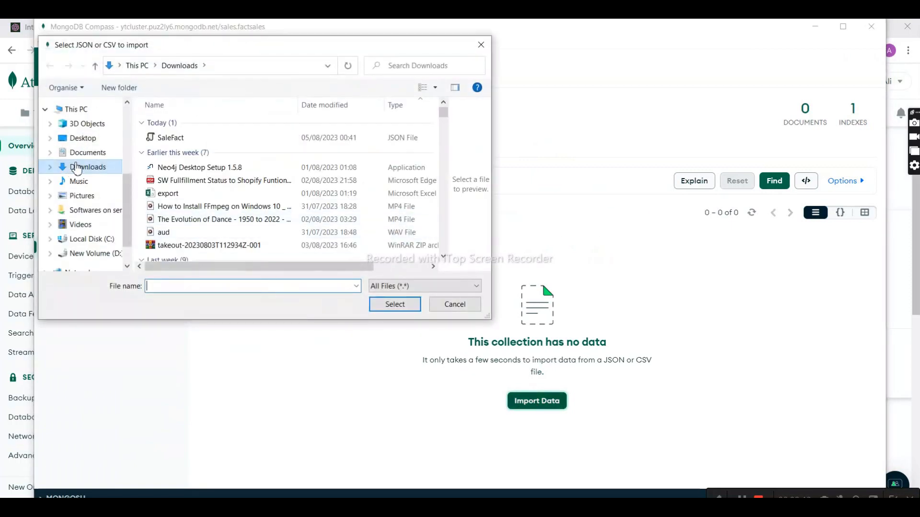
double_click(170, 138)
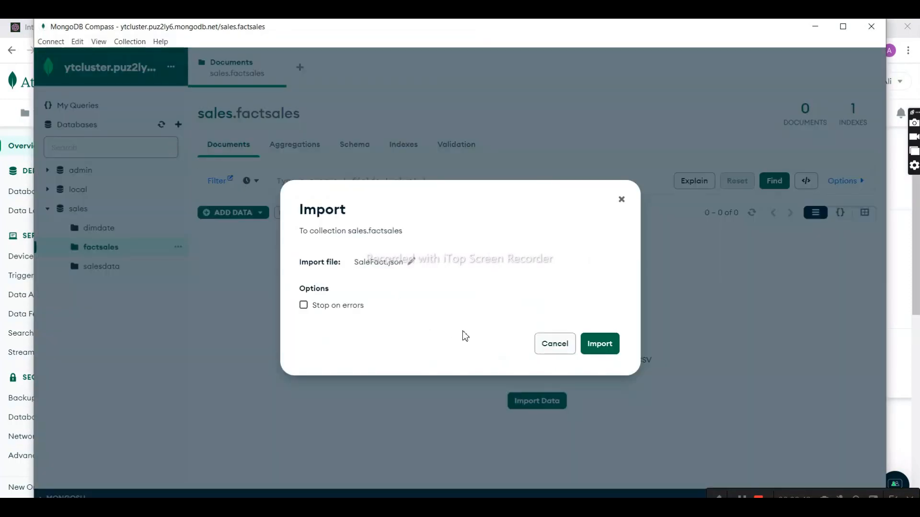
left_click(599, 343)
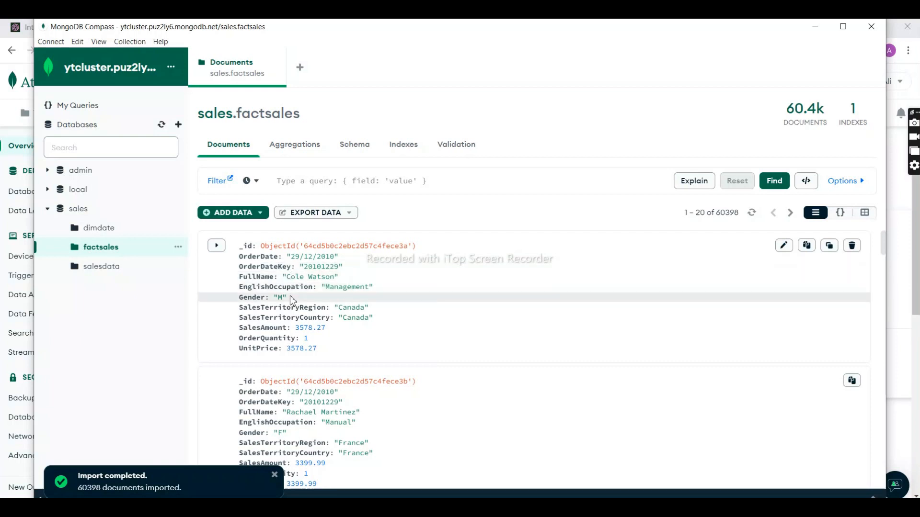
Step: Query the factsales documents with the filter {Gender: {$eq: 'M'}} and look through the matching documents
left_click(386, 181)
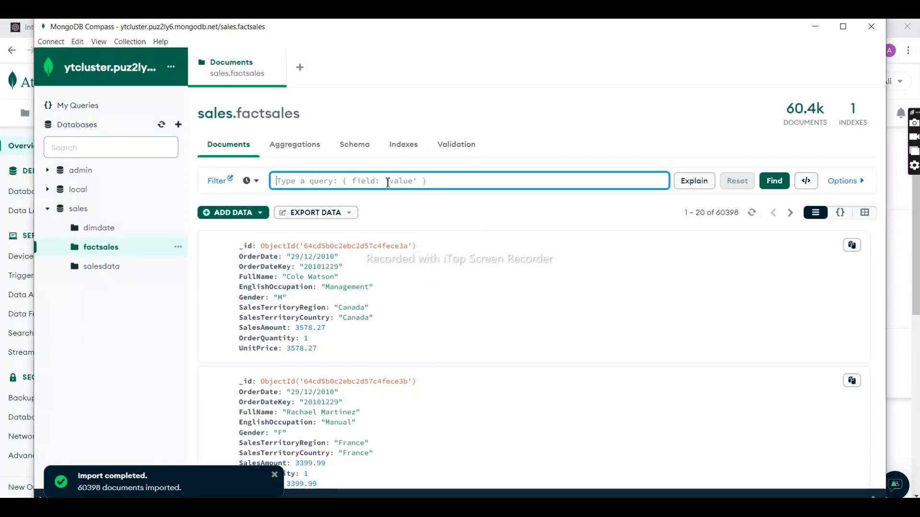
left_click(857, 180)
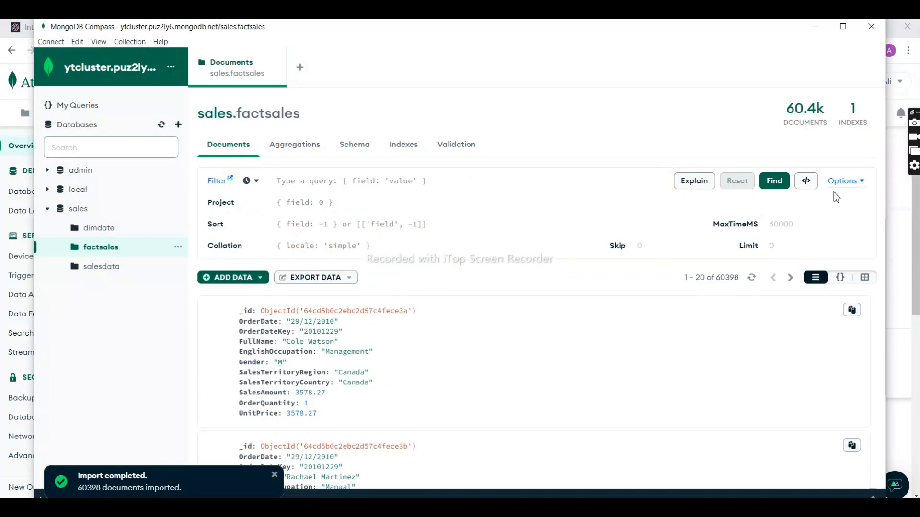
left_click(349, 179)
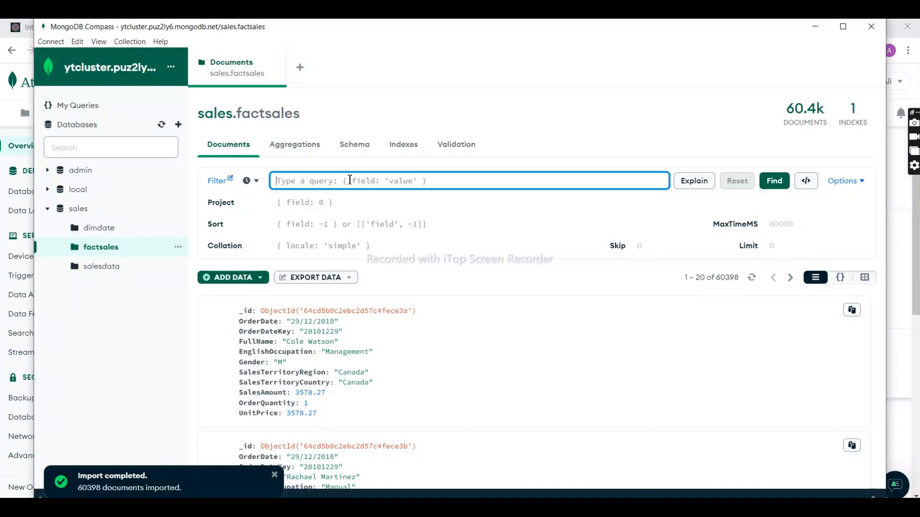
type("{G")
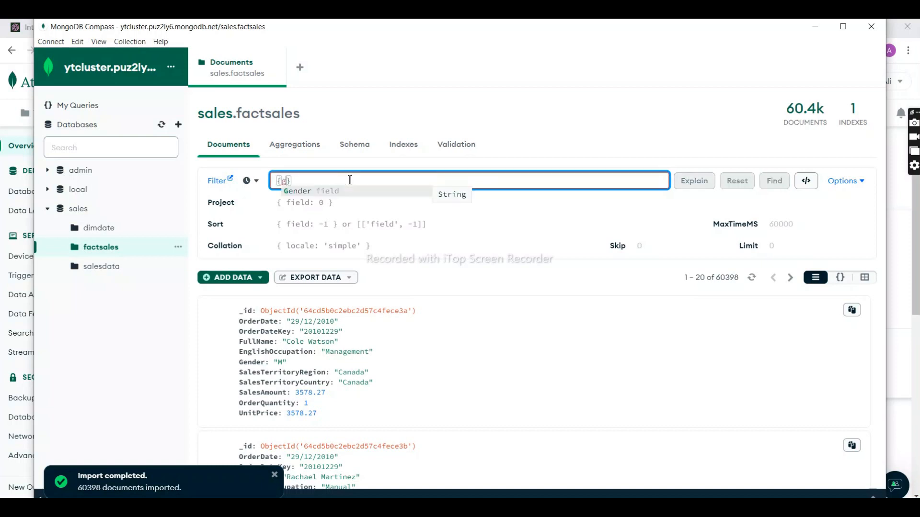
key("Return")
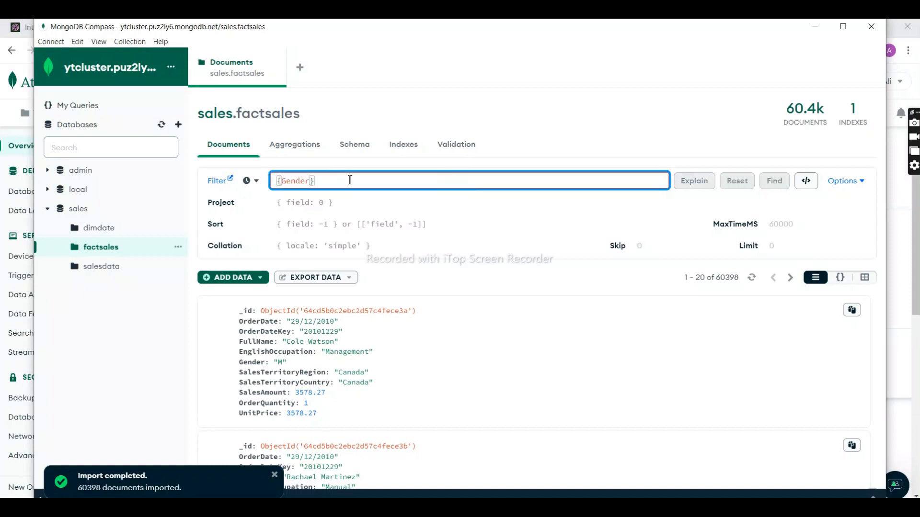
type(": {")
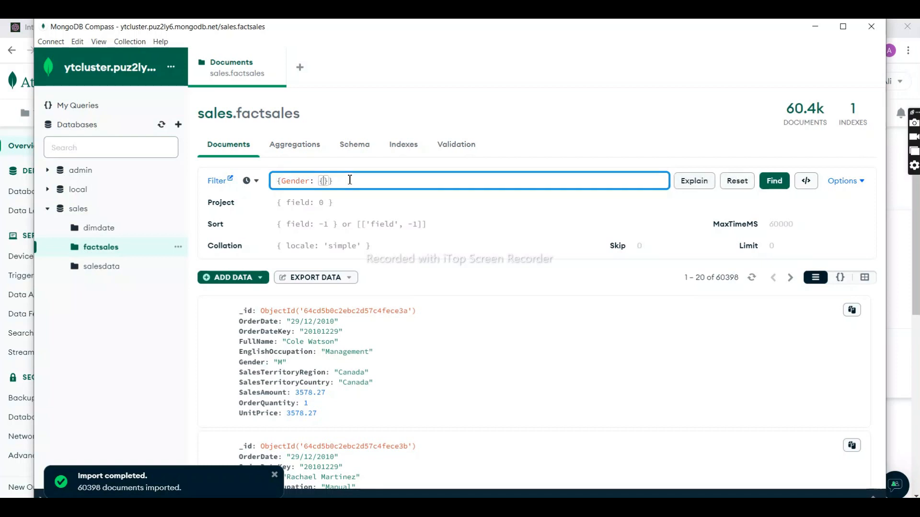
type("eq")
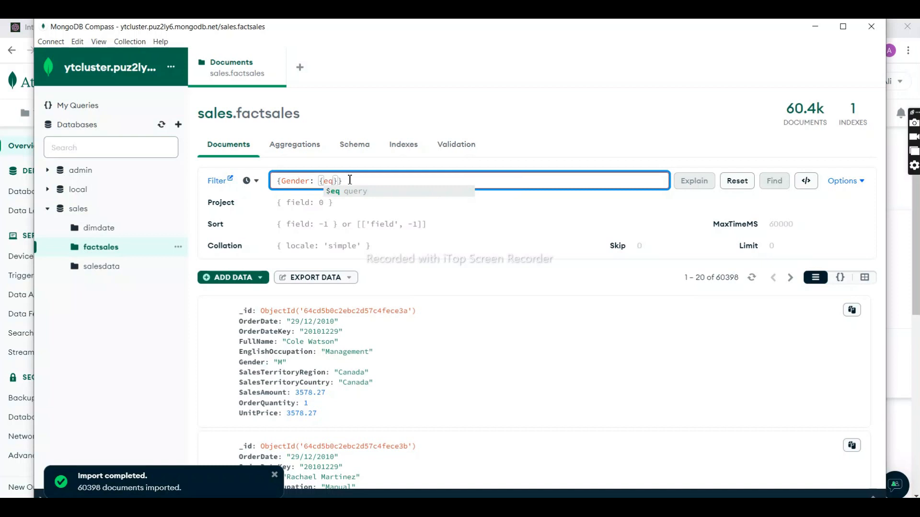
key("Return")
type(":")
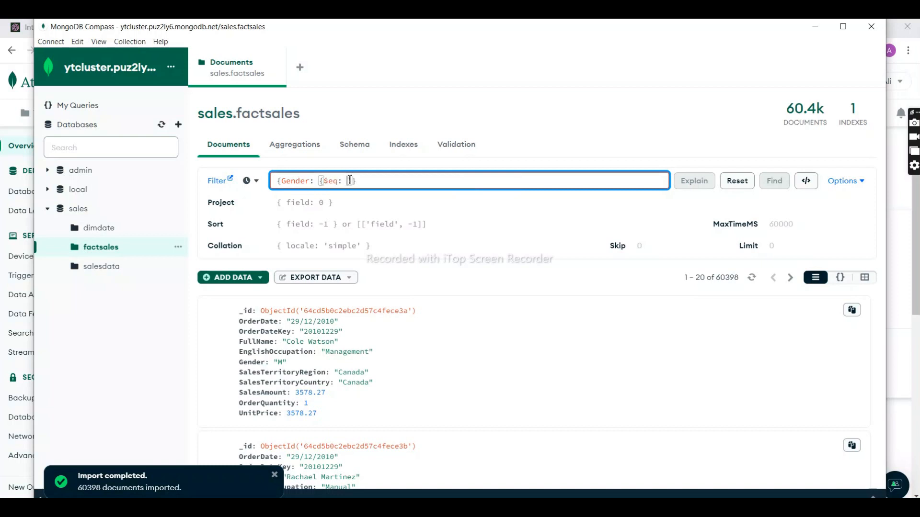
type(" '")
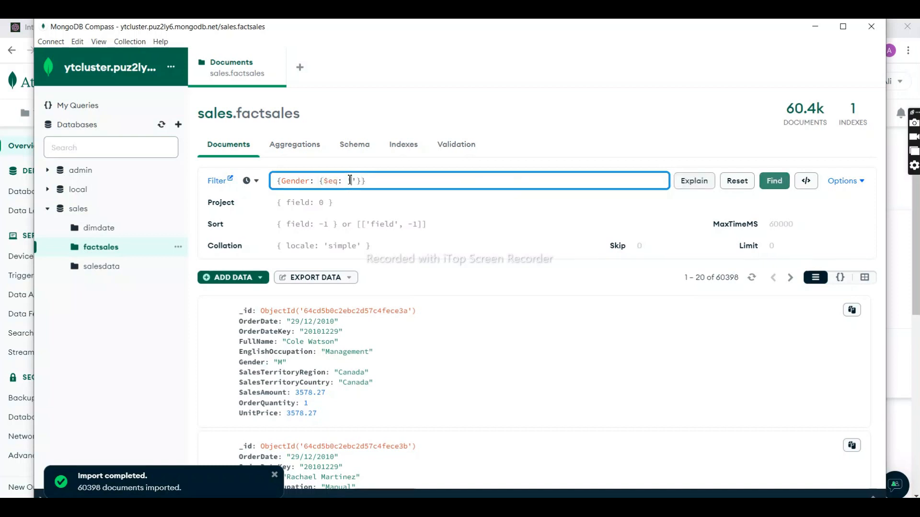
type("M'")
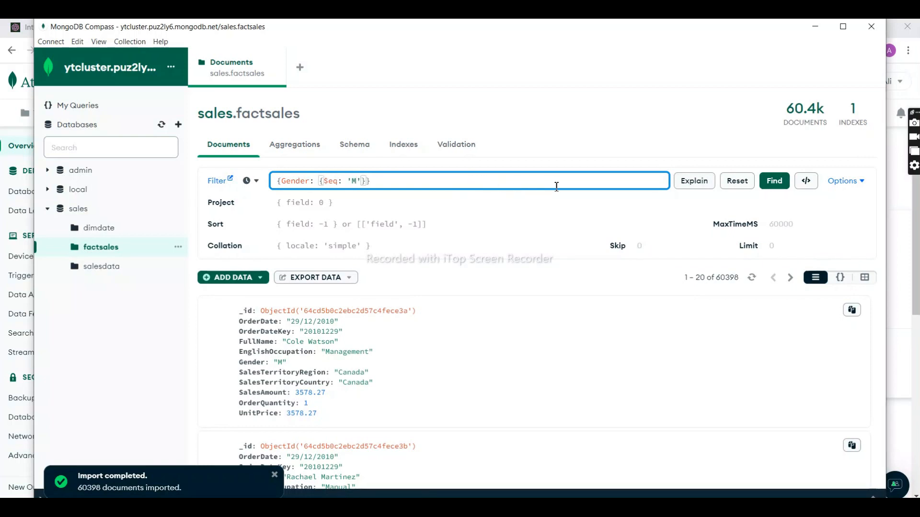
left_click(771, 186)
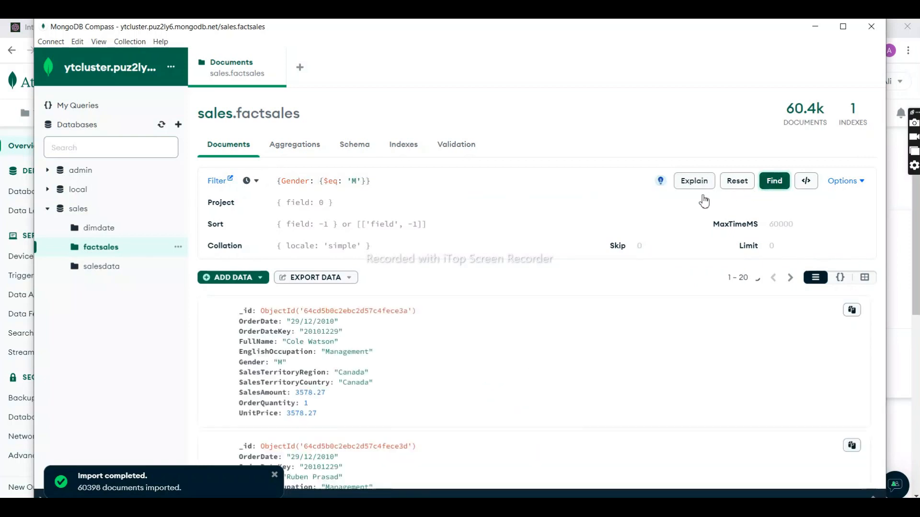
scroll(284, 431, "down", 3)
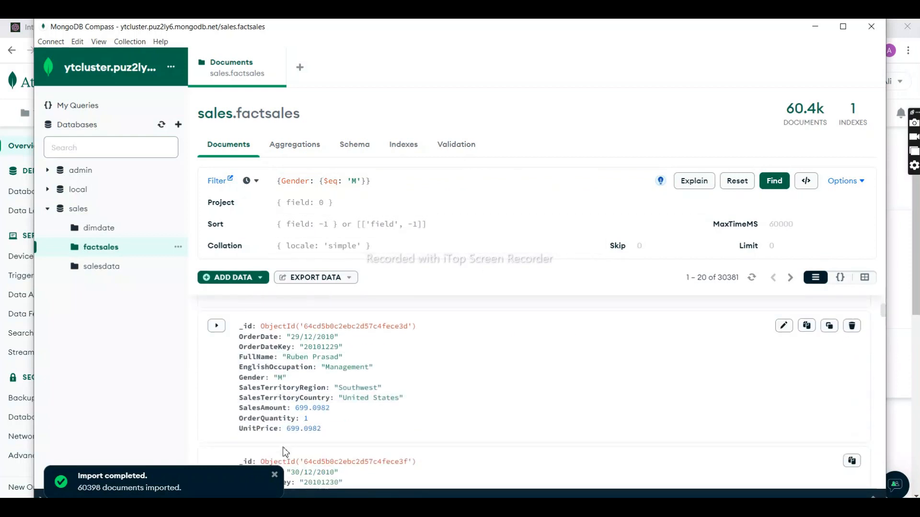
scroll(324, 408, "down", 2)
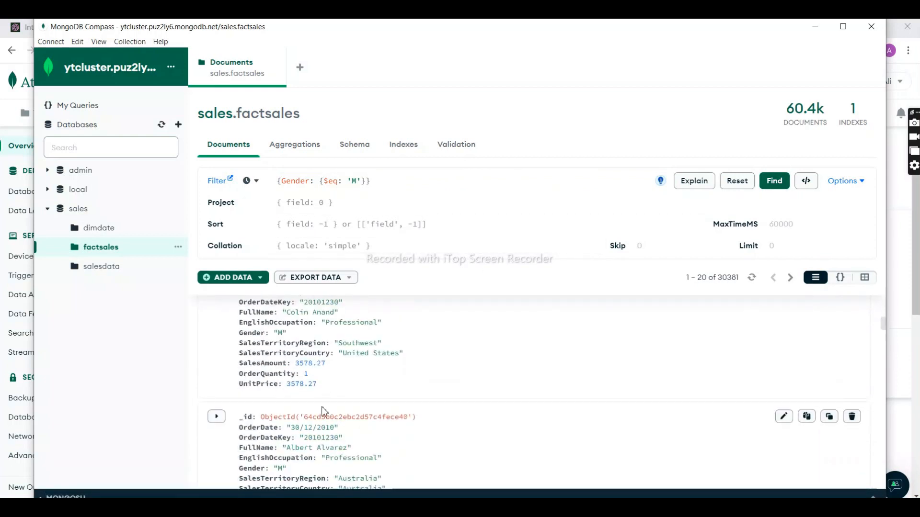
scroll(324, 407, "up", 3)
scroll(324, 407, "up", 2)
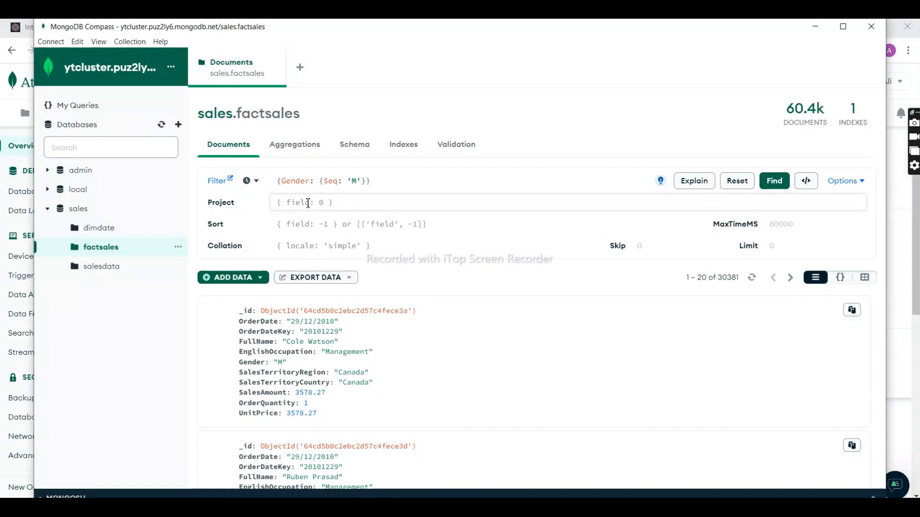
Step: Restrict the query output to gender and sales amount with the projection {Gender: 1, SalesAmount: 1}, and run it
left_click(308, 204)
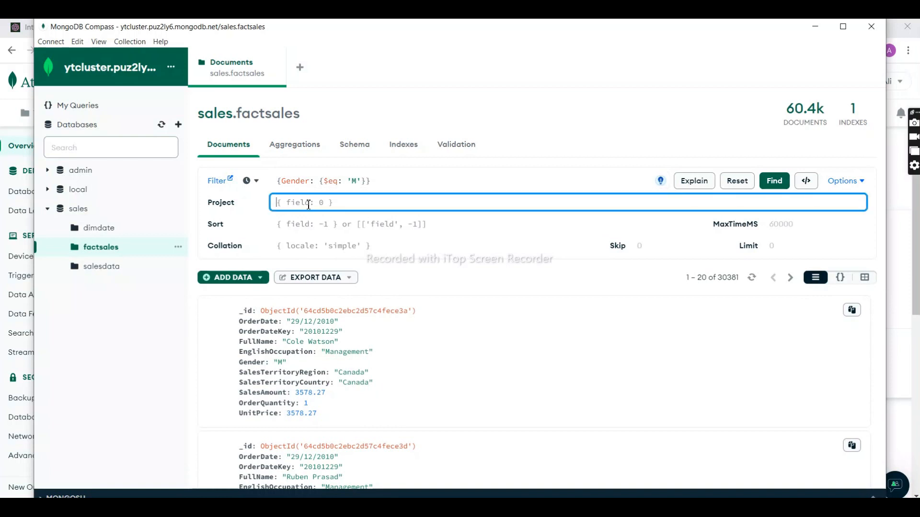
type("{Gender")
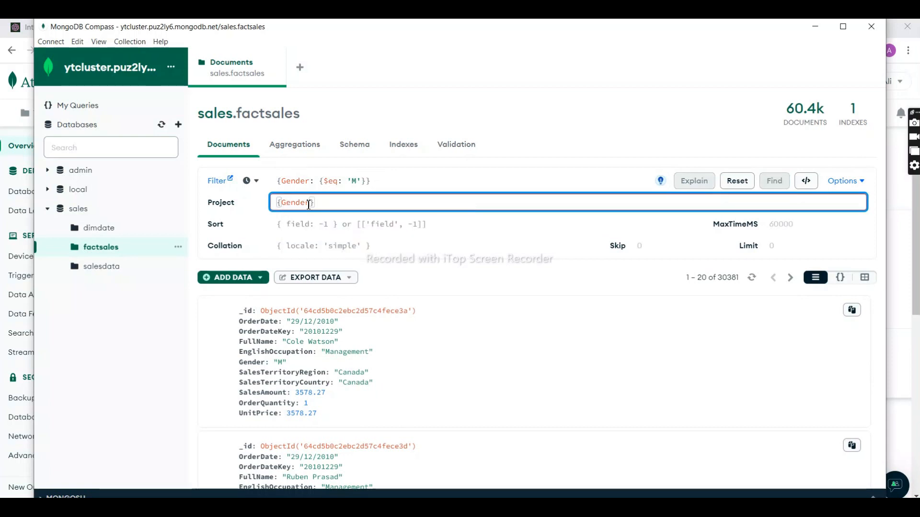
type(": 1")
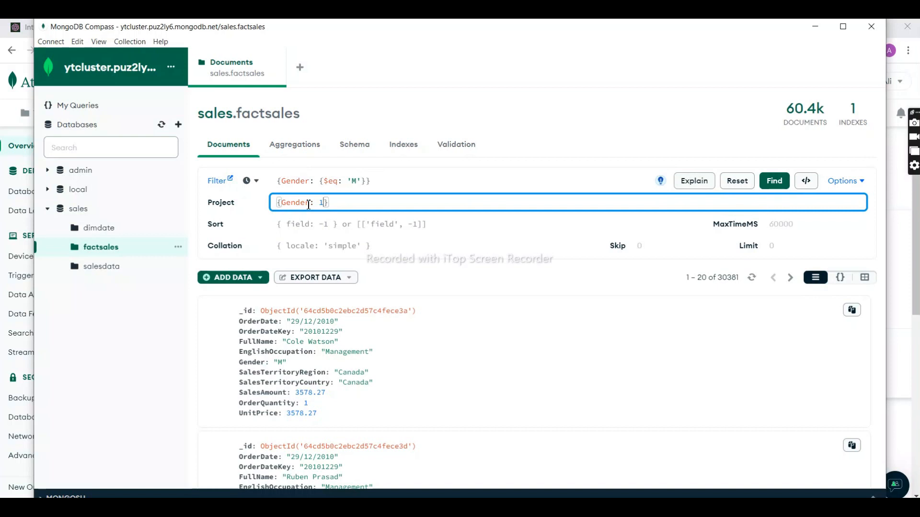
type(", Sale")
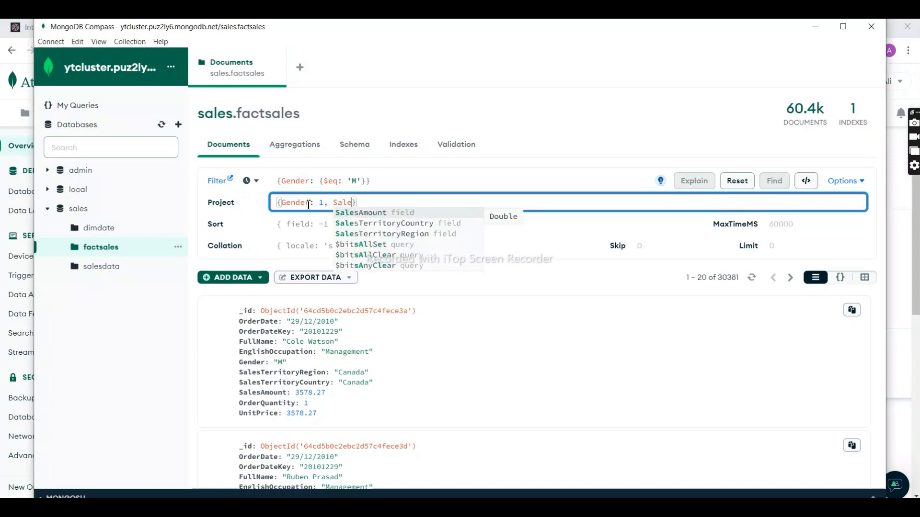
key("Return")
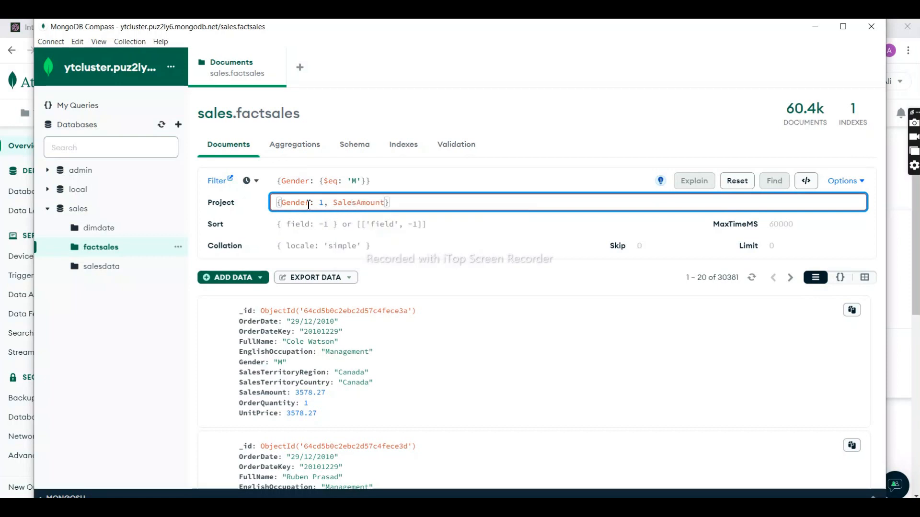
type(": 1")
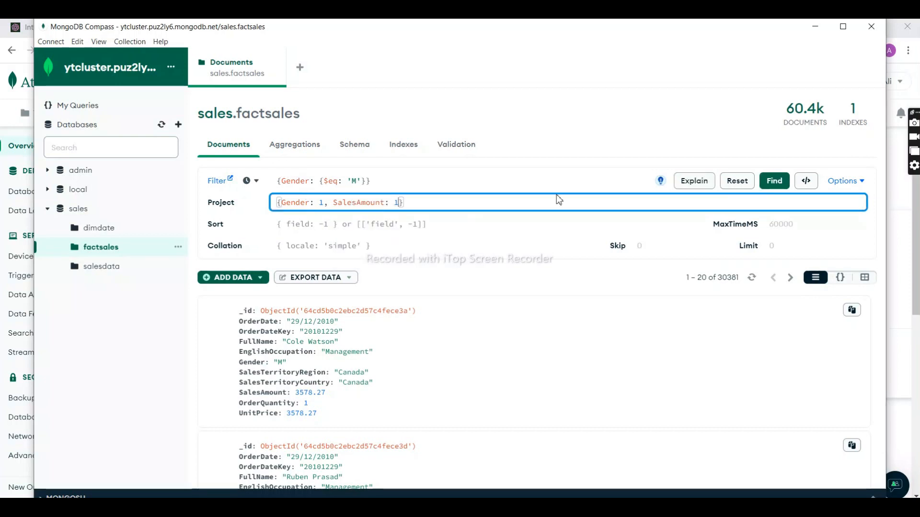
left_click(774, 181)
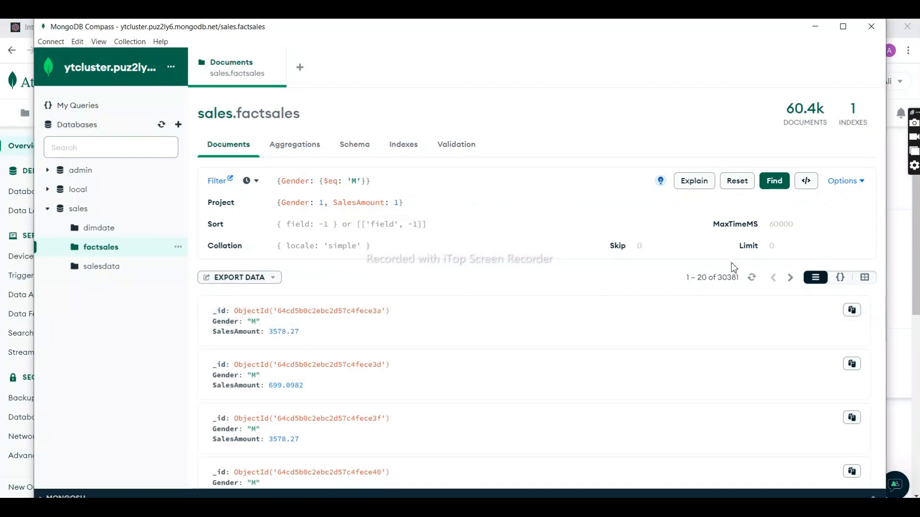
Step: Limit the query to 10 documents, run it and look through the returned documents
left_click(772, 247)
left_click(772, 248)
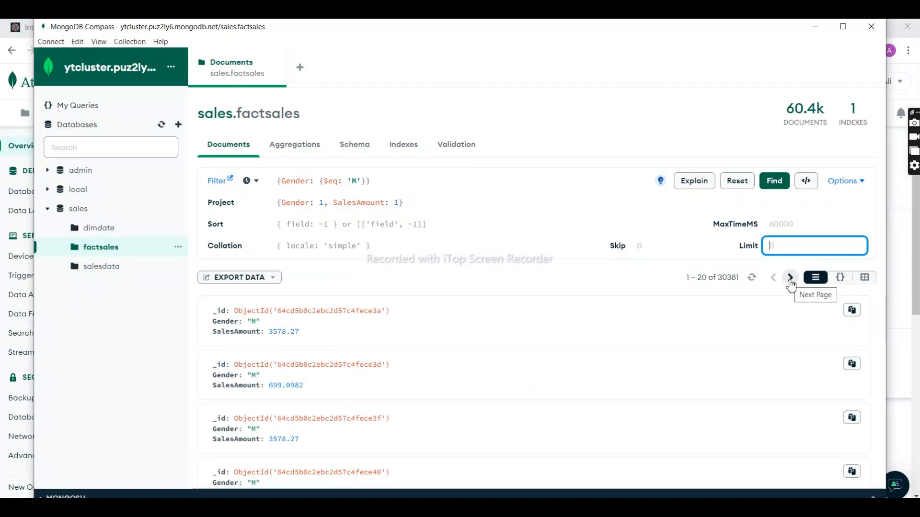
type("100")
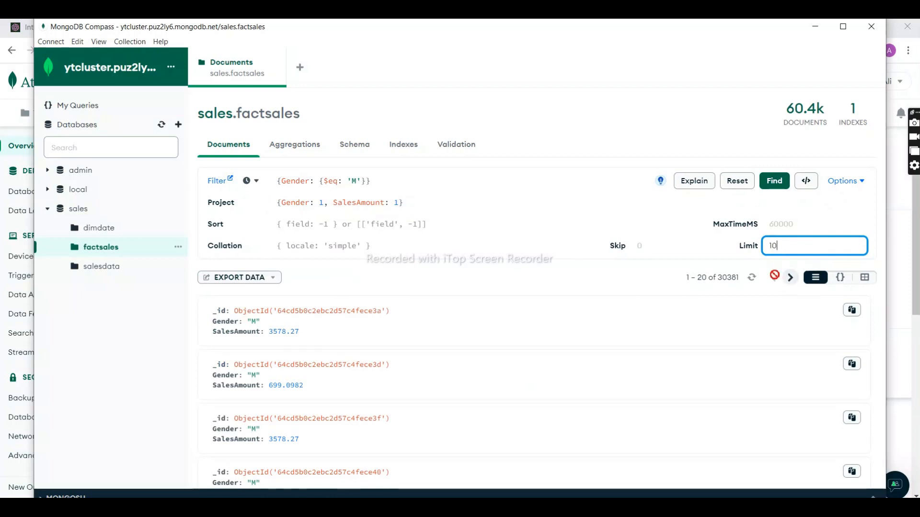
left_click(775, 185)
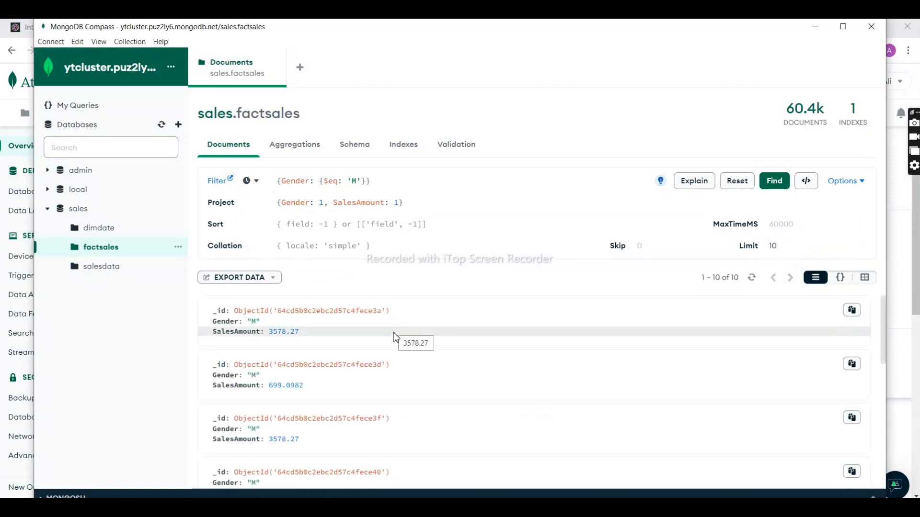
scroll(402, 353, "down", 5)
scroll(407, 431, "up", 5)
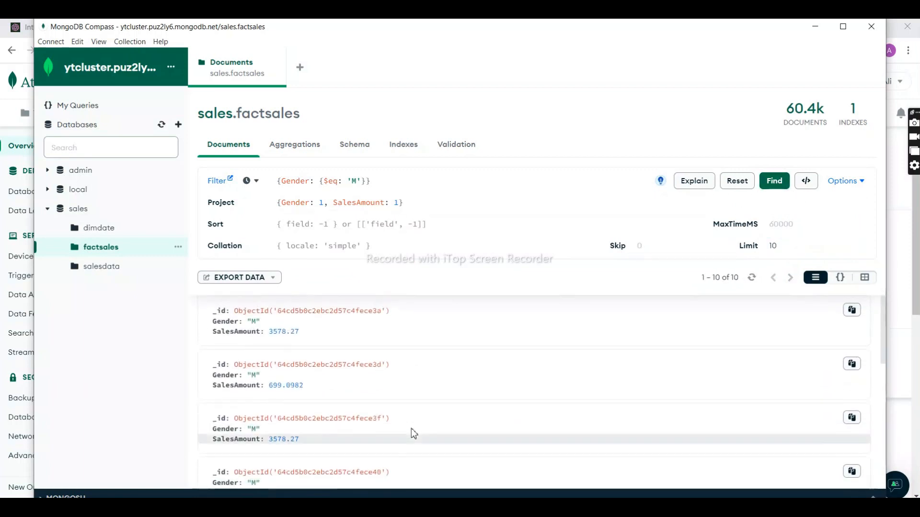
Step: Set the query's document limit to 0 and rerun the query
left_click(772, 252)
double_click(773, 249)
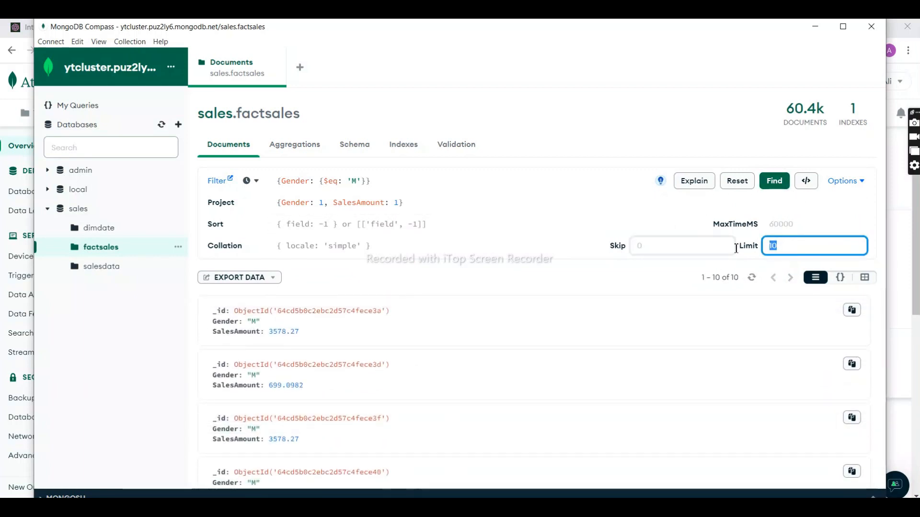
type("0")
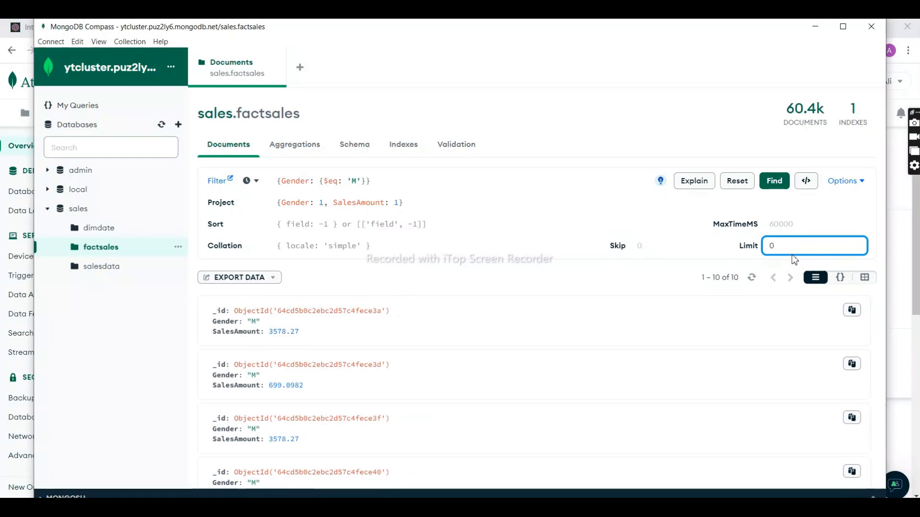
key("Return")
Step: Open the aggregation pipeline builder for the factsales collection
left_click(301, 152)
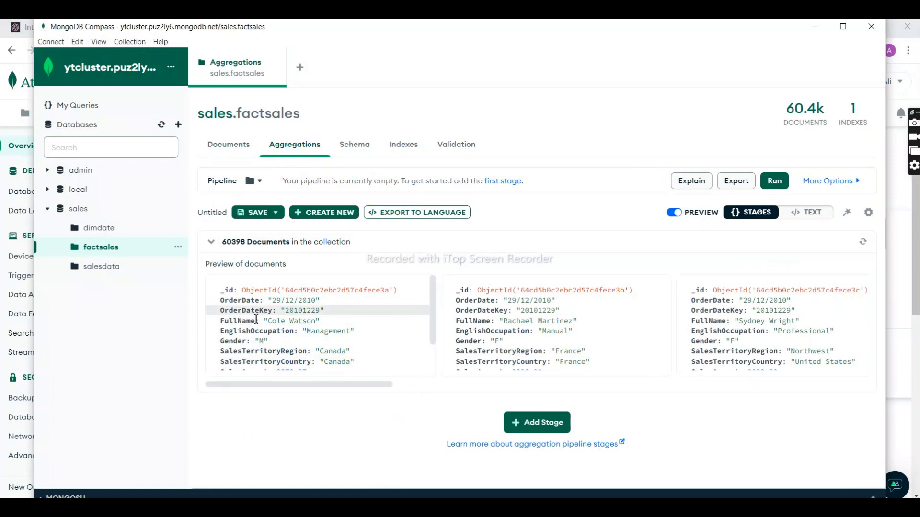
Step: Review the fields in the first preview document, and add a $group stage to the pipeline
scroll(306, 326, "down", 2)
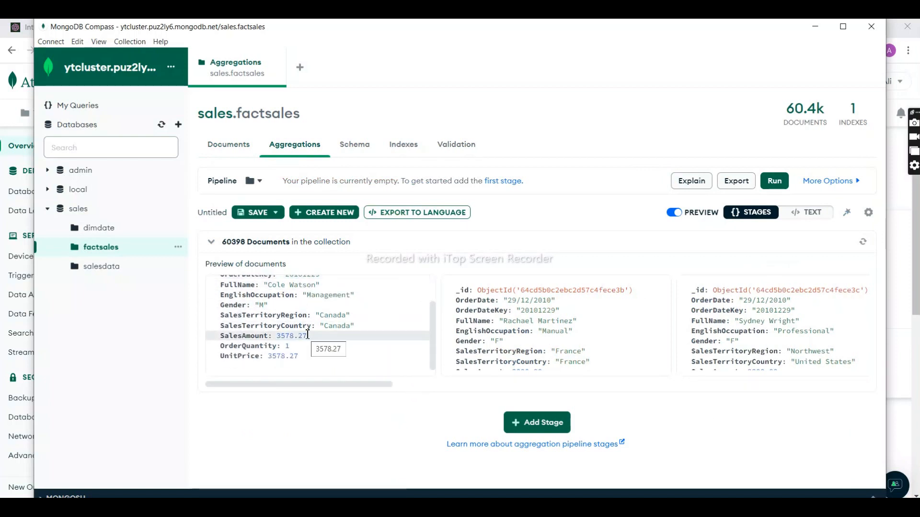
scroll(308, 336, "up", 2)
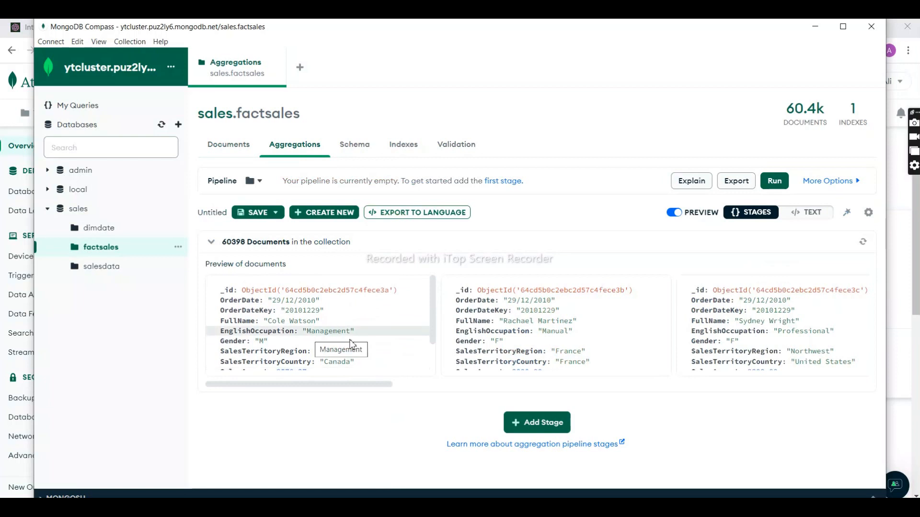
left_click(544, 424)
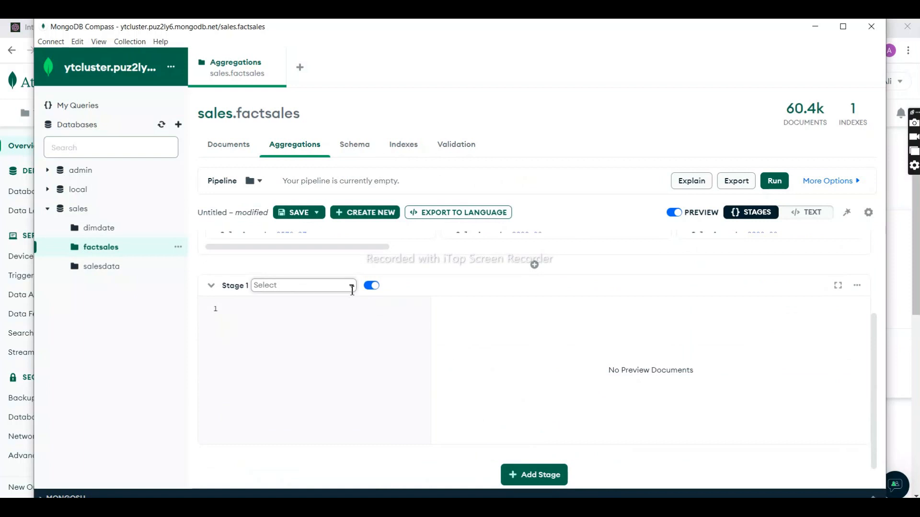
left_click(352, 290)
scroll(334, 348, "down", 3)
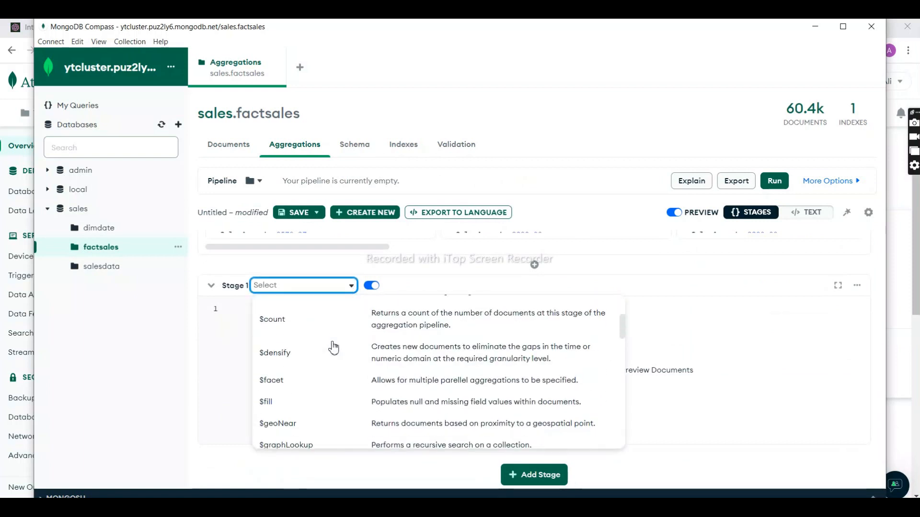
scroll(334, 346, "down", 2)
left_click(297, 355)
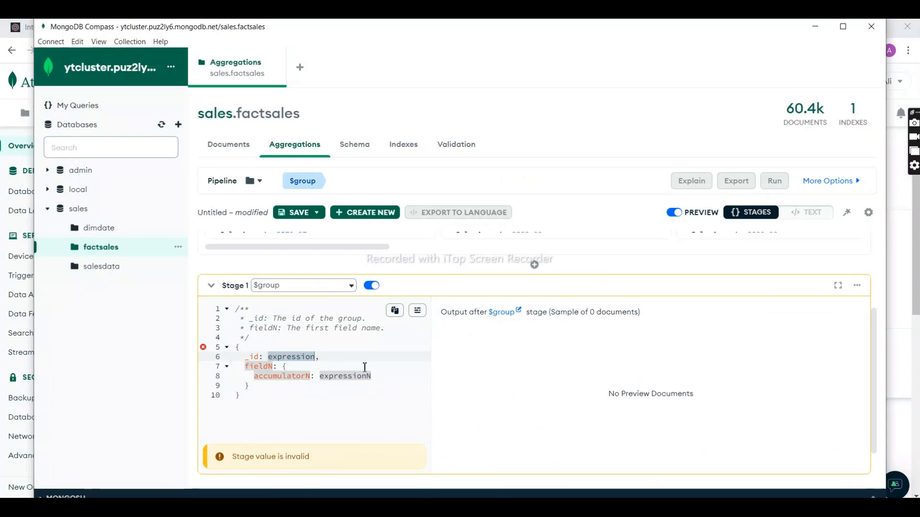
Step: Replace the placeholder expression of _id in the $group stage with the Gender field name
type("'")
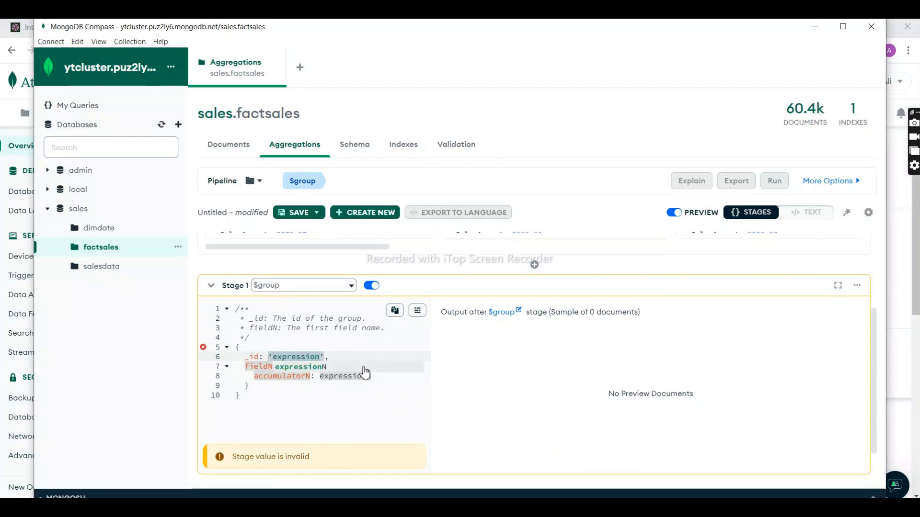
key("BackSpace")
key("BackSpace")
key("BackSpace")
type("'")
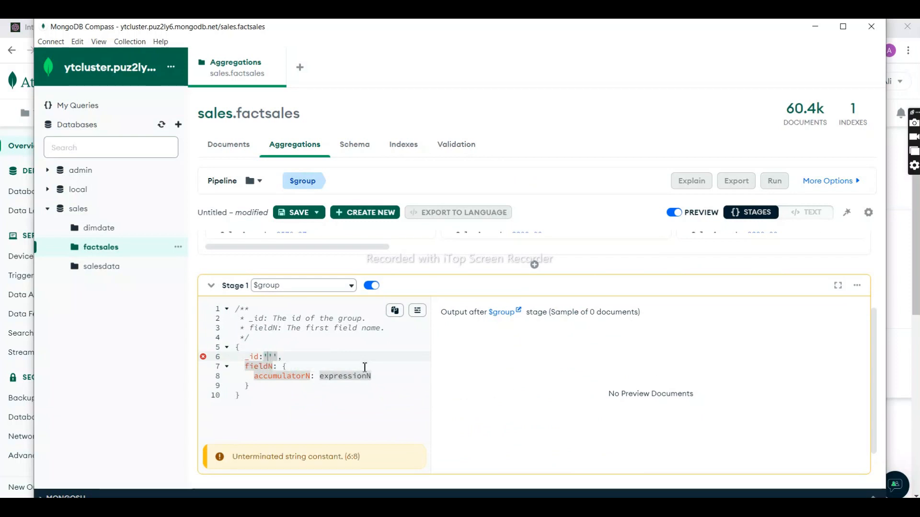
key("BackSpace")
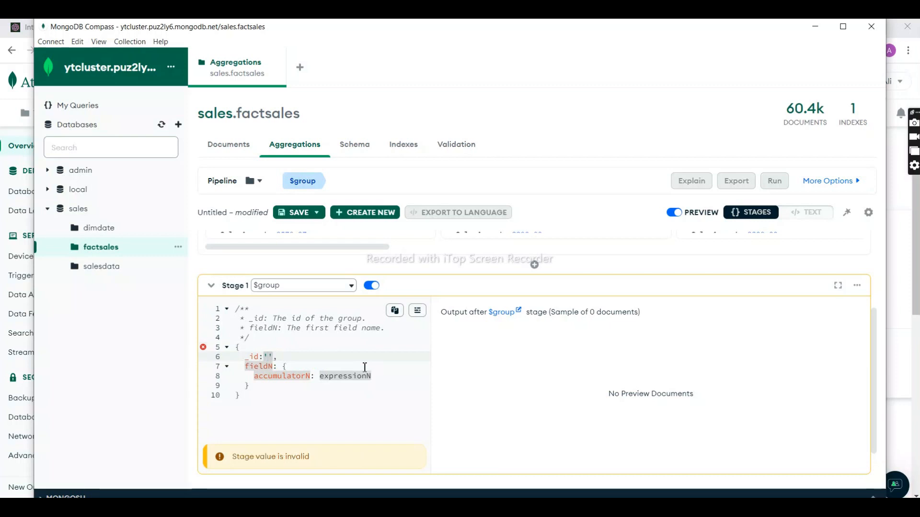
type("ge")
key("BackSpace")
key("BackSpace")
key("BackSpace")
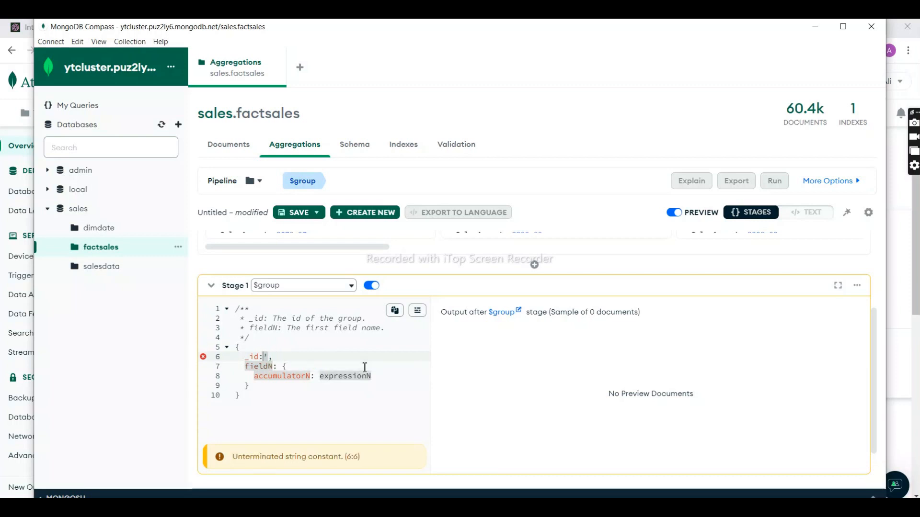
key("BackSpace")
type("ge")
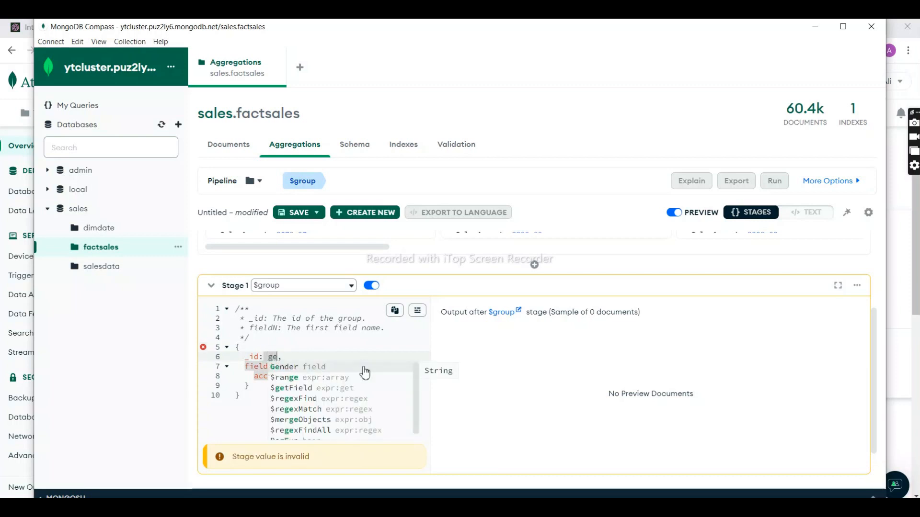
left_click(364, 367)
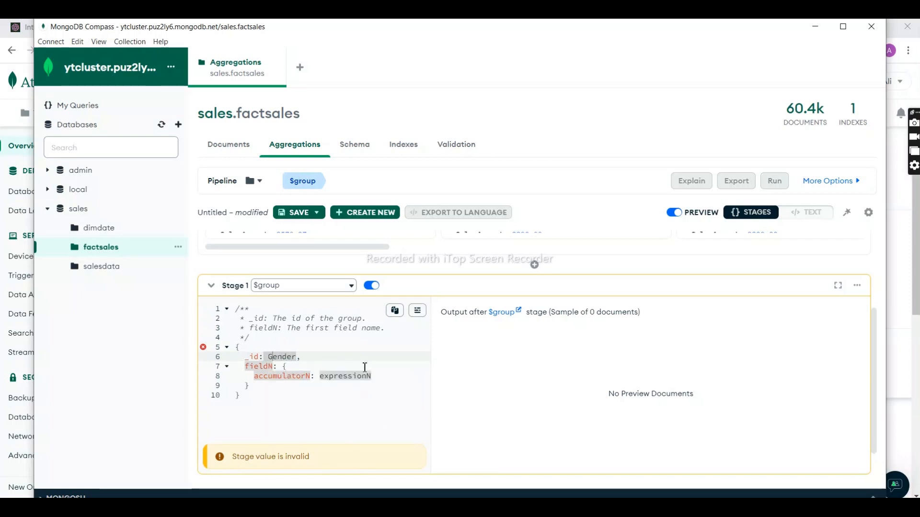
Step: Enclose the _id value in single quotes so it reads 'Gender'
type("'")
key("Right")
key("Right")
key("Right")
key("Right")
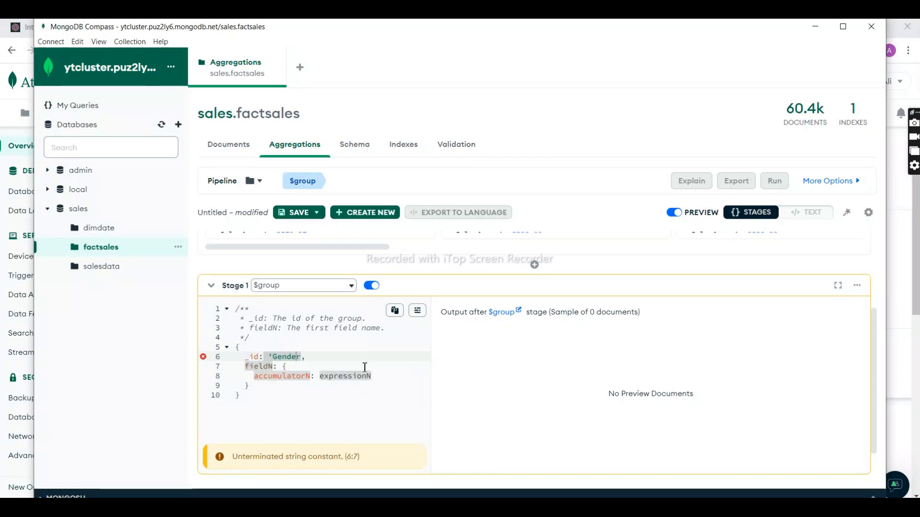
type("'")
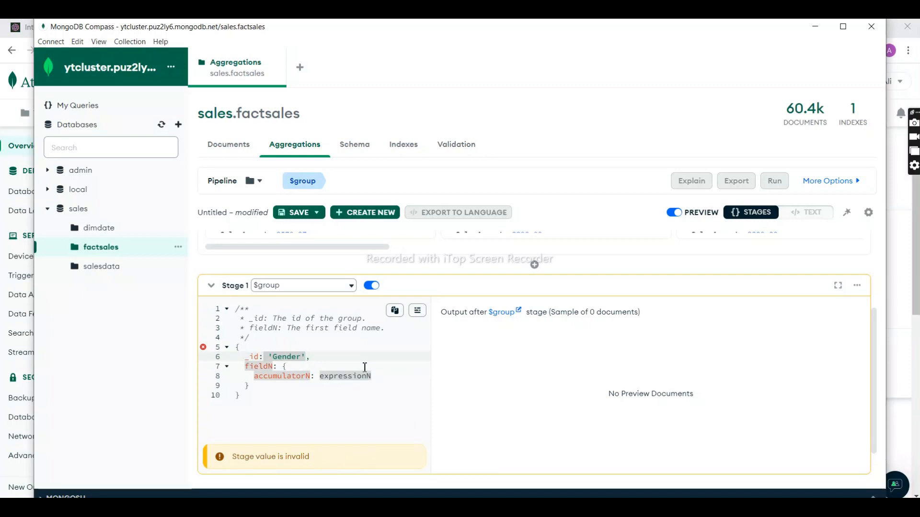
Step: Replace the accumulatorN placeholder in the $group stage with the $sum accumulator
left_click(293, 377)
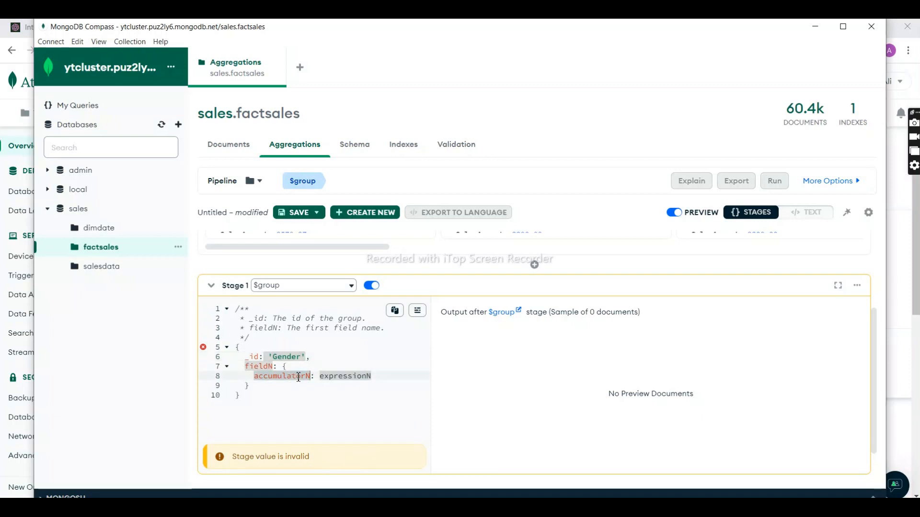
type("sum")
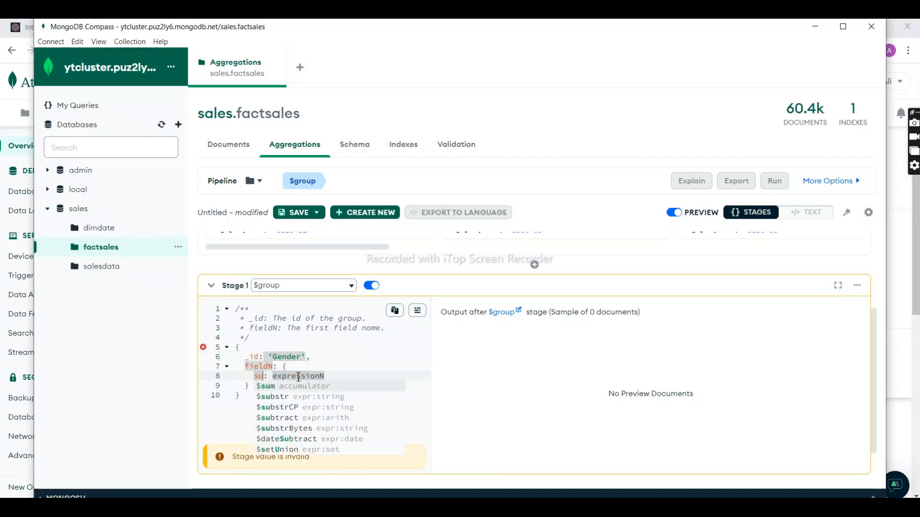
key("Return")
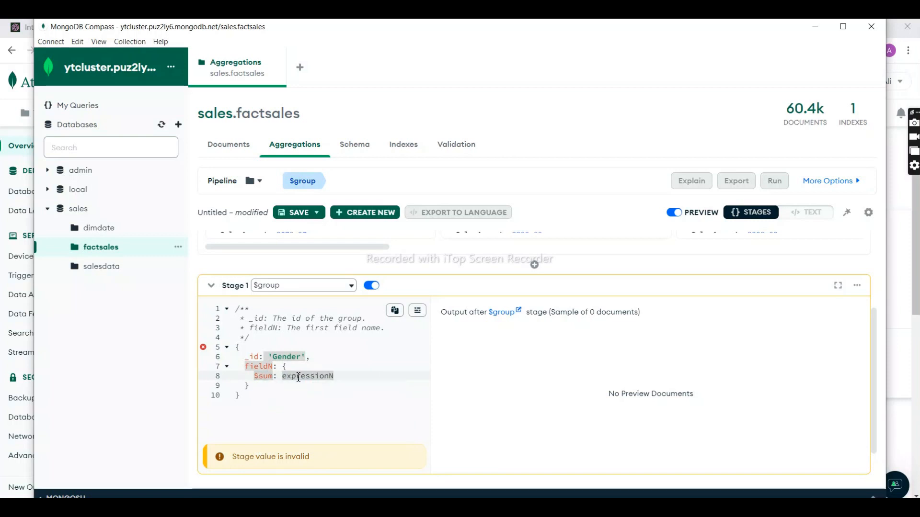
Step: Replace the expressionN placeholder of $sum with the single-quoted field name 'SalesAmount'
key("Left")
key("Left")
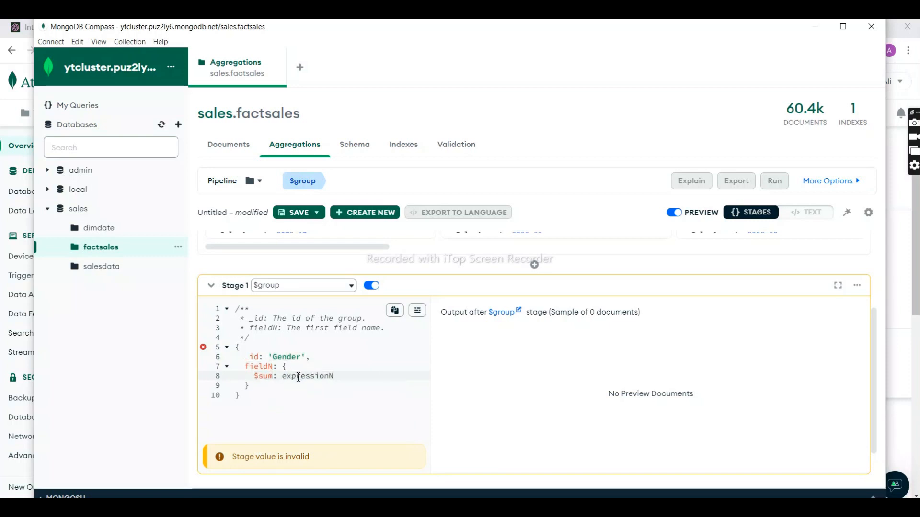
key("BackSpace")
key("BackSpace")
key("BackSpace")
key("BackSpace")
key("BackSpace")
key("BackSpace")
key("BackSpace")
key("BackSpace")
key("BackSpace")
key("BackSpace")
key("BackSpace")
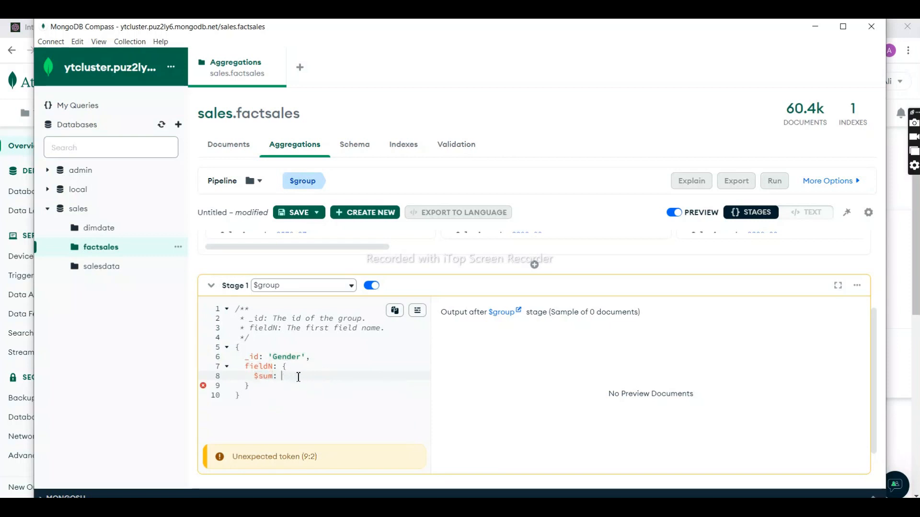
type("'")
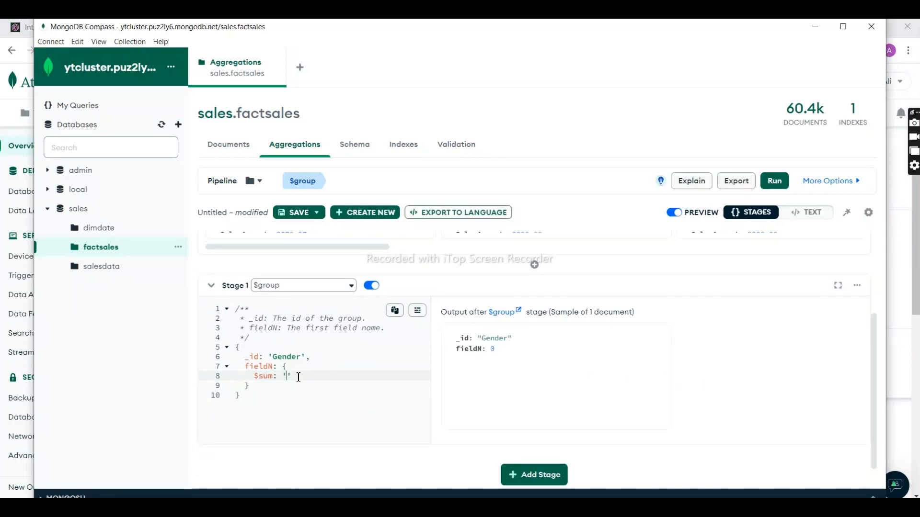
key("BackSpace")
type("sal")
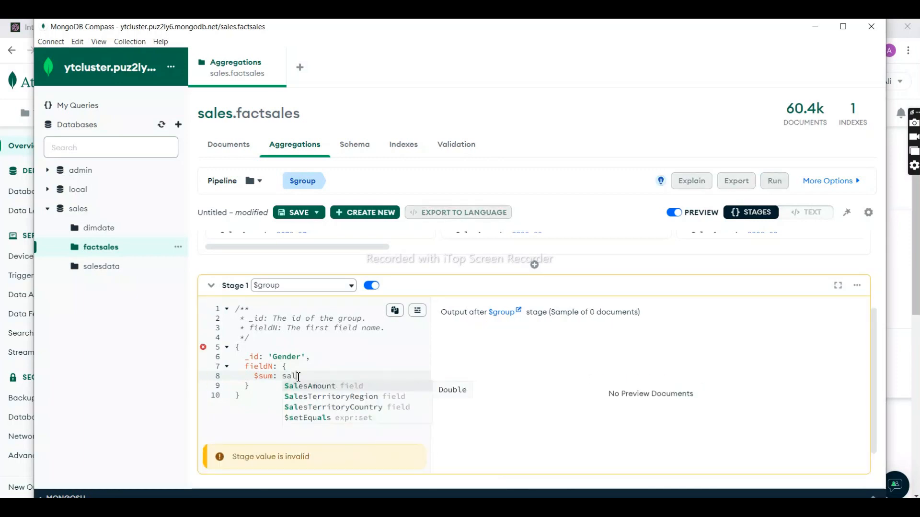
key("Return")
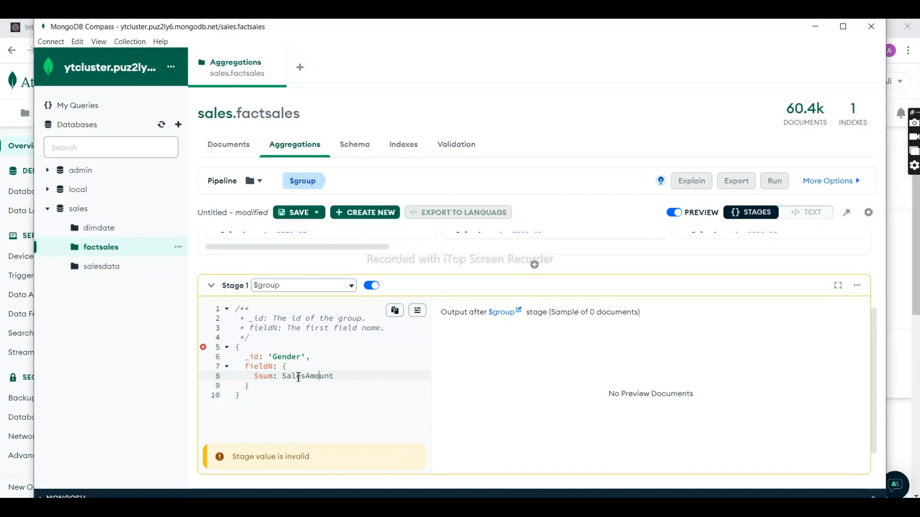
type("'")
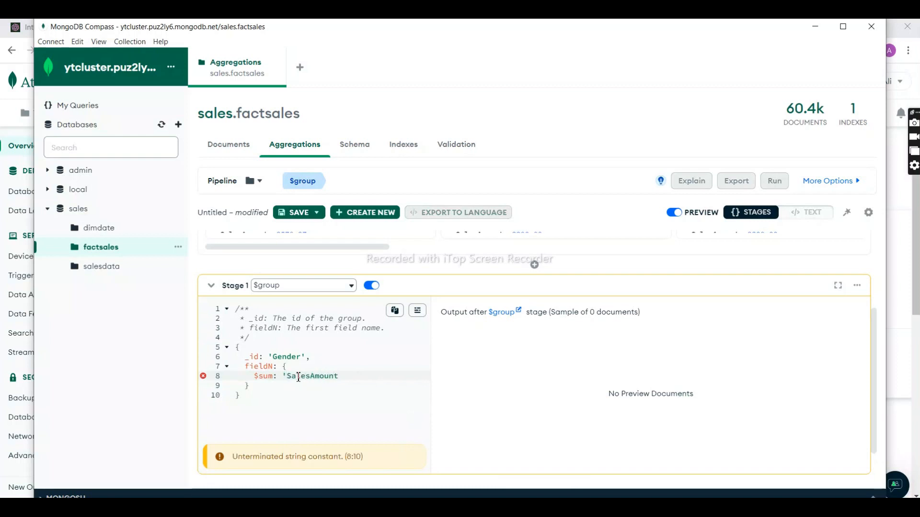
type("'")
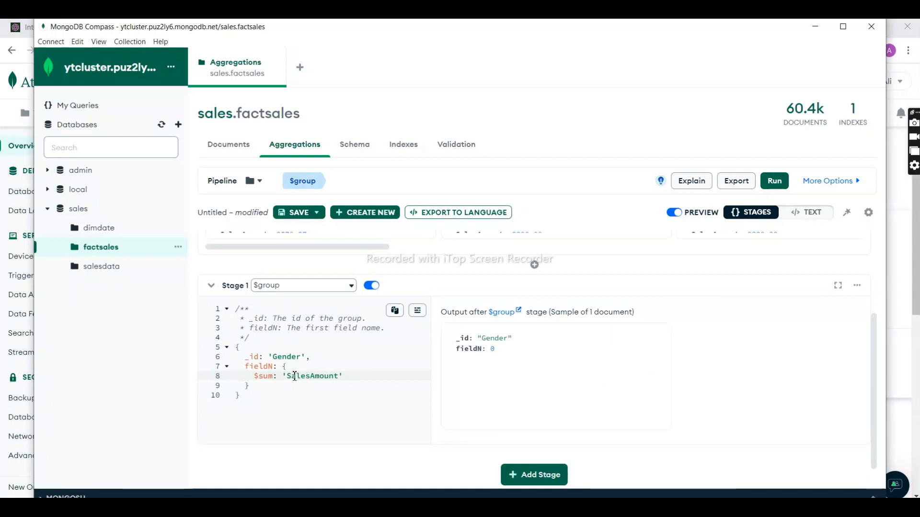
Step: Rename the output field fieldN in the $group stage as SumofSalesAmtbyGender
left_click(274, 355)
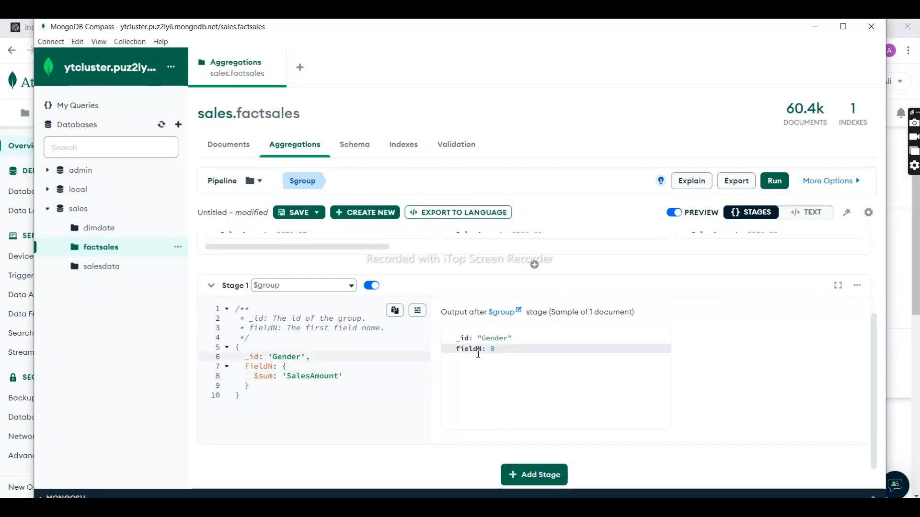
double_click(257, 366)
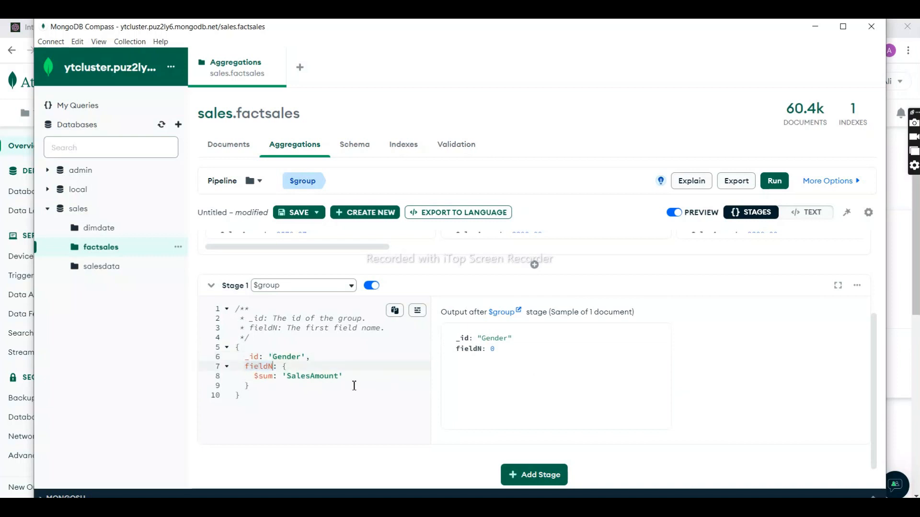
type("Sumof")
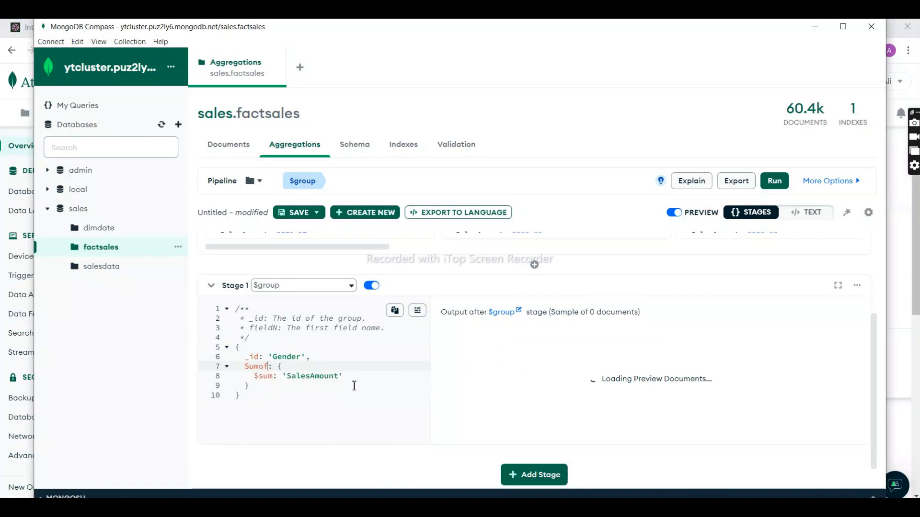
type("SalesAmt")
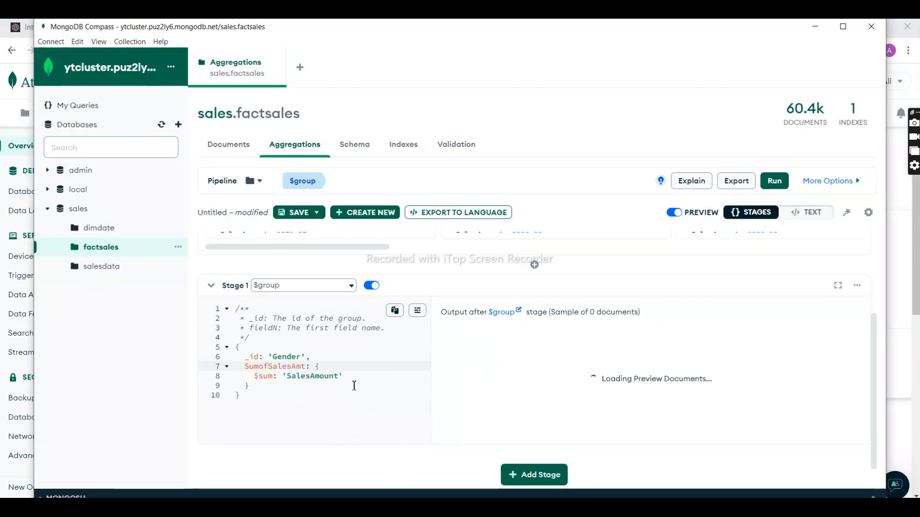
type("byGender")
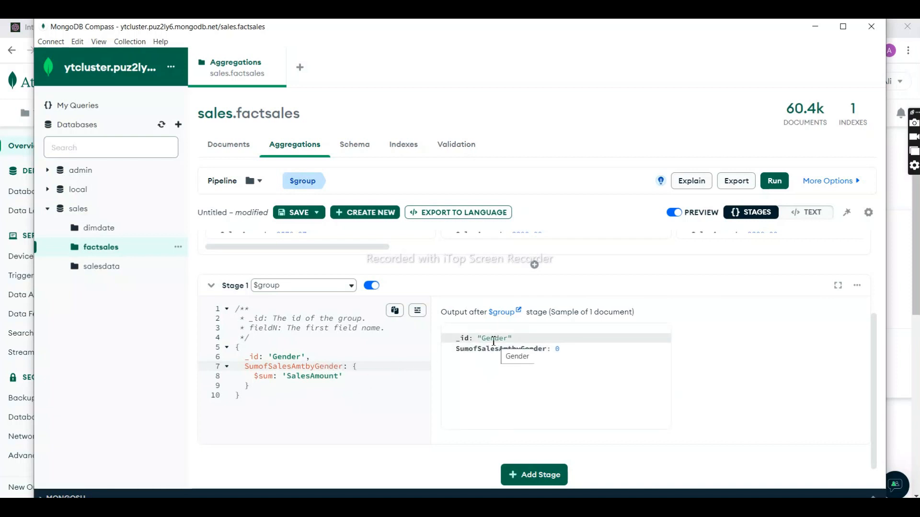
Step: Turn the _id value into the field reference '$Gender' and check the grouped output in the stage preview
left_click(272, 356)
type("$")
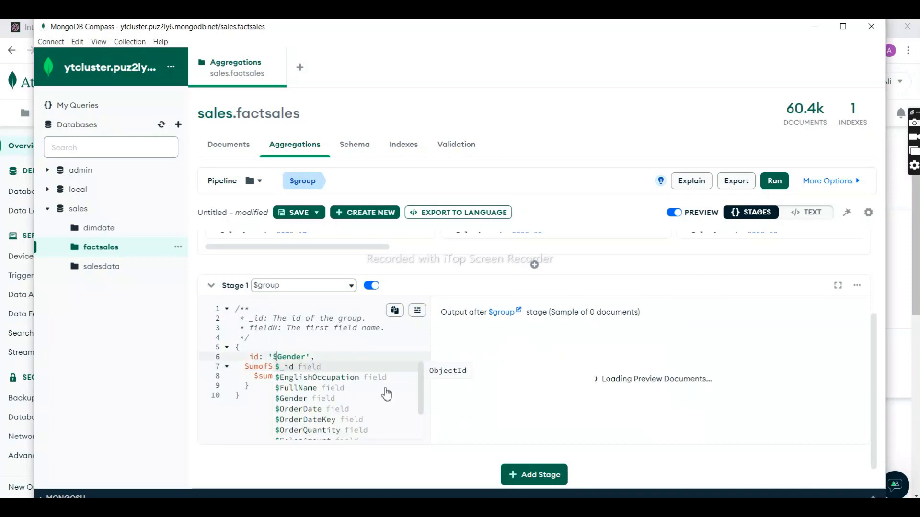
left_click(263, 400)
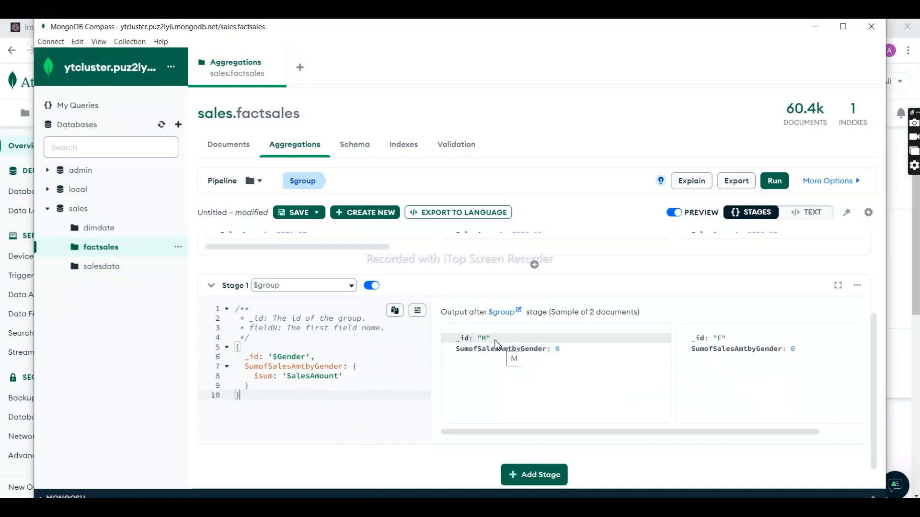
left_click_drag(497, 343, 465, 342)
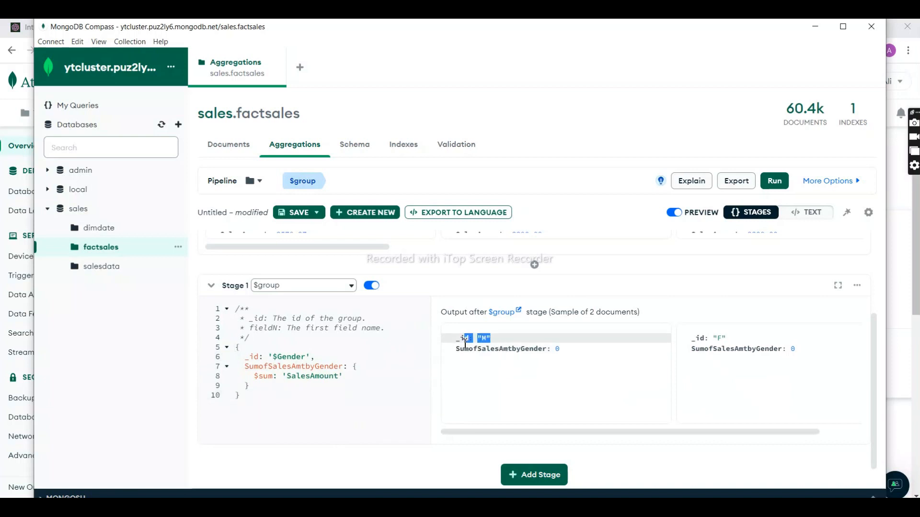
Step: Turn the $sum value into the field reference '$SalesAmount'
left_click(289, 379)
type("$")
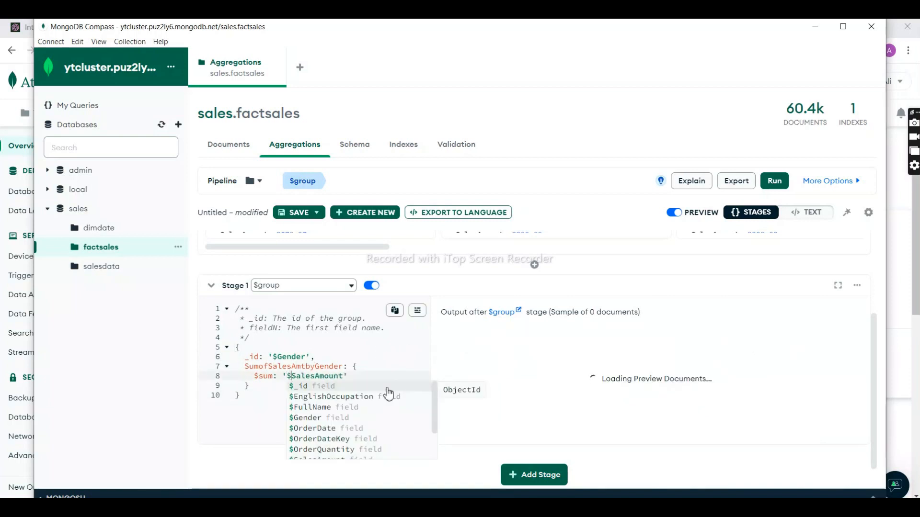
left_click(263, 392)
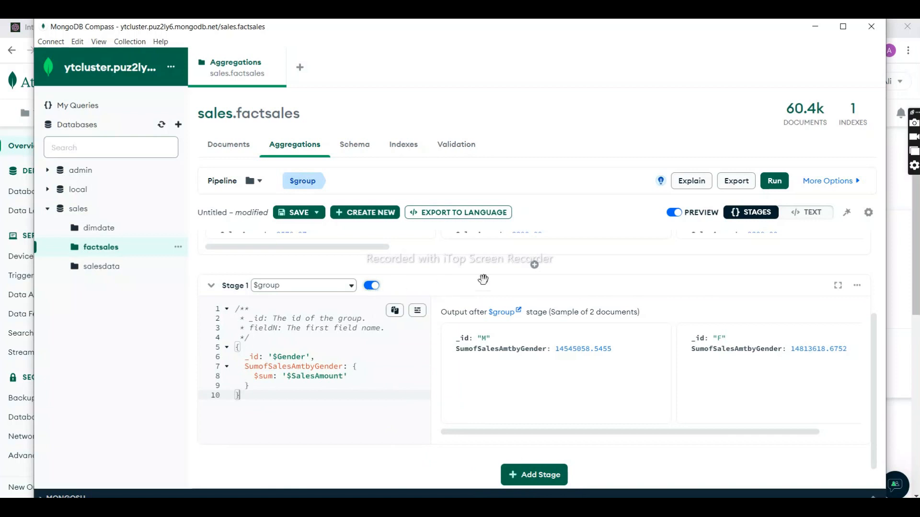
Step: Insert an empty stage ahead of the $group stage and look through the available stage operators
left_click(535, 266)
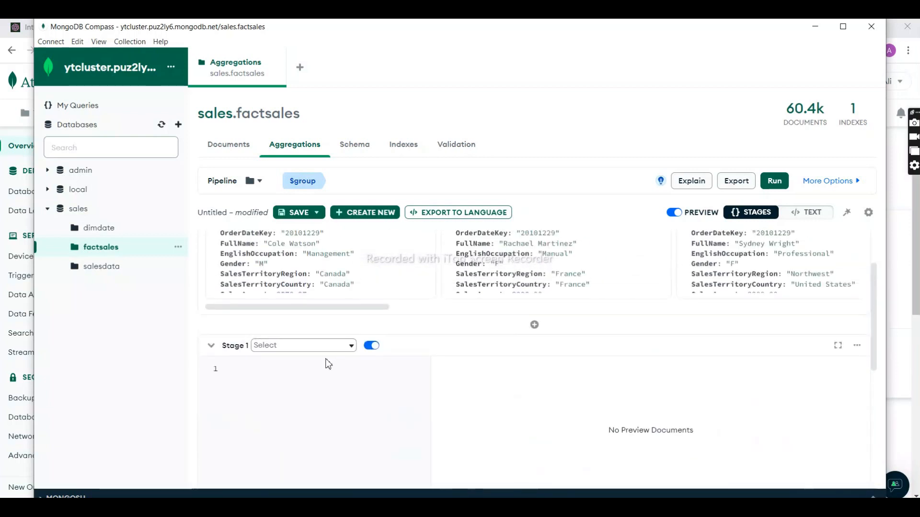
left_click(352, 350)
scroll(303, 321, "down", 3)
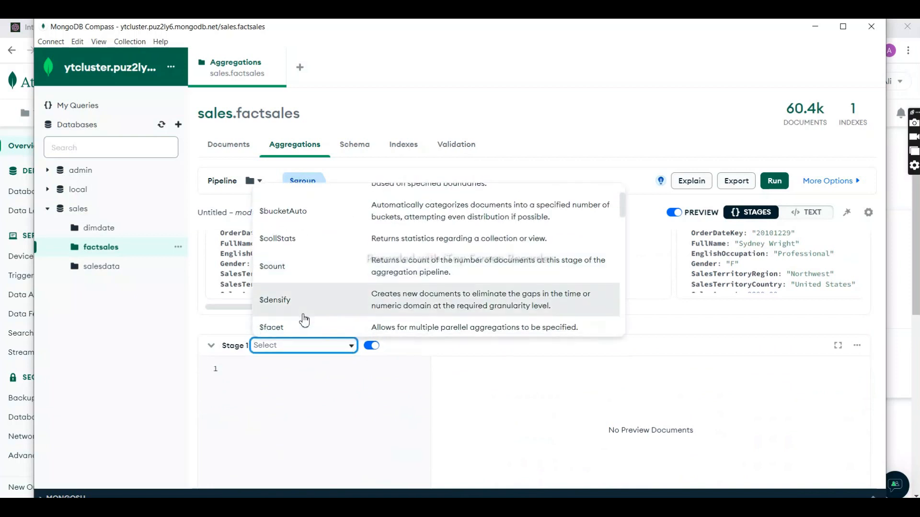
scroll(304, 320, "down", 5)
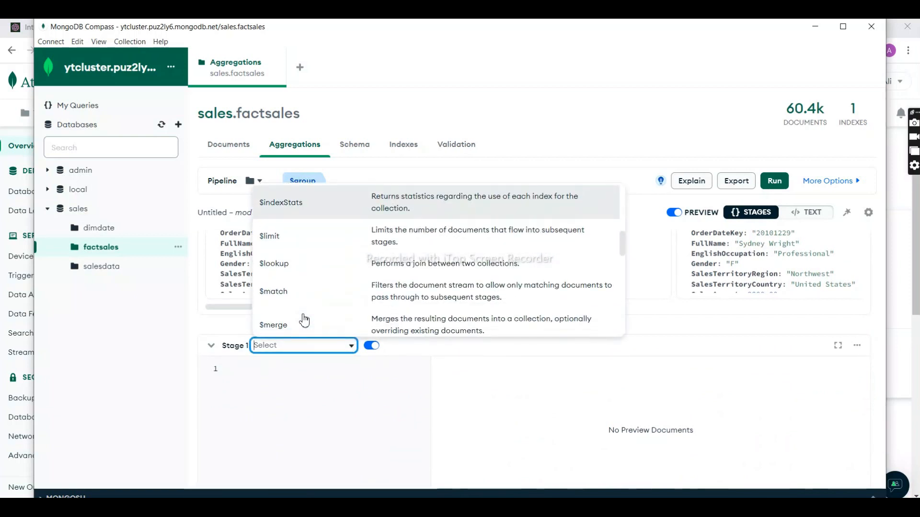
scroll(304, 321, "down", 3)
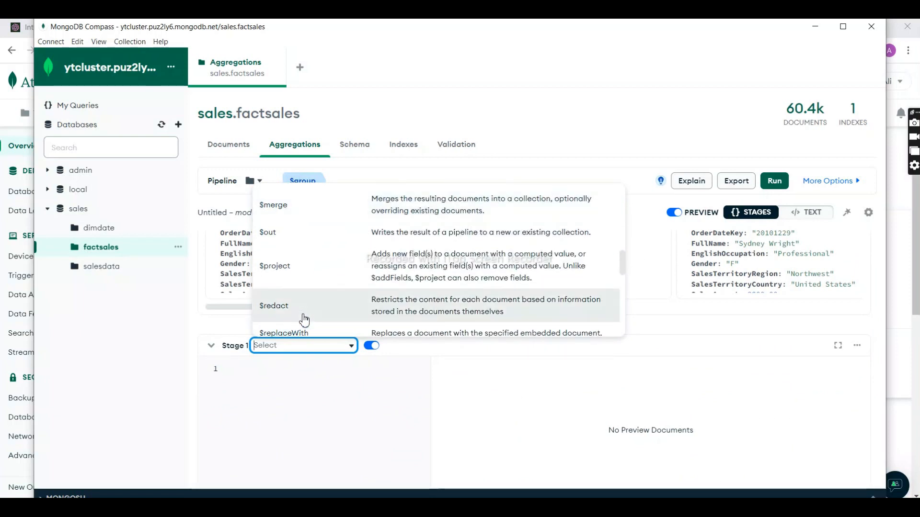
left_click(335, 380)
scroll(489, 415, "down", 3)
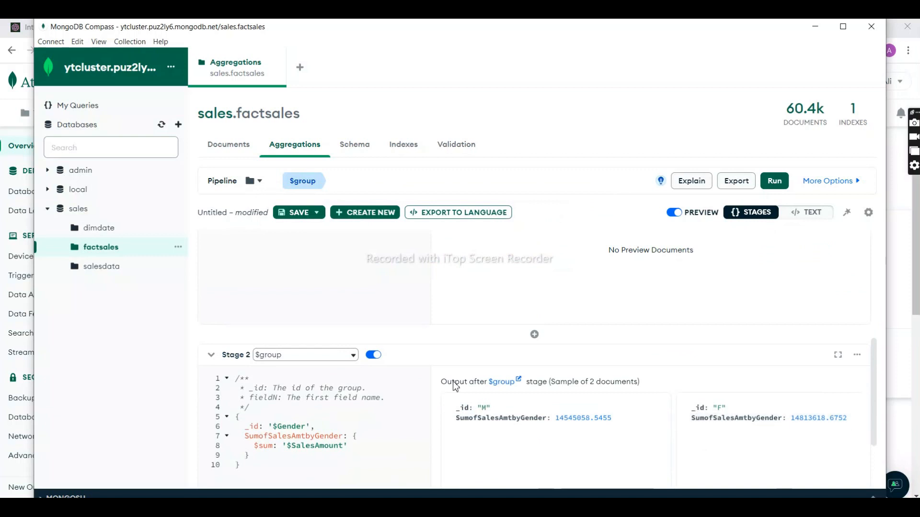
scroll(353, 312, "up", 3)
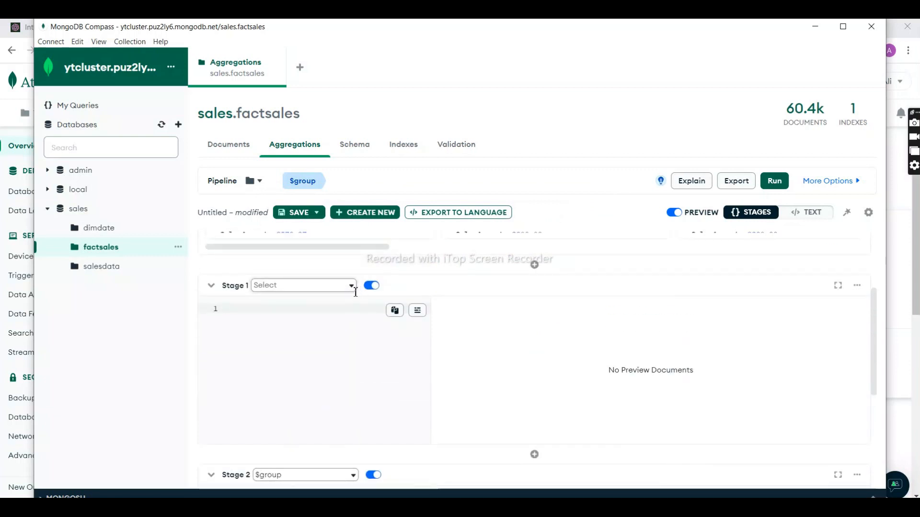
Step: Set the operator of the new first stage to $project
left_click(354, 288)
scroll(348, 335, "down", 5)
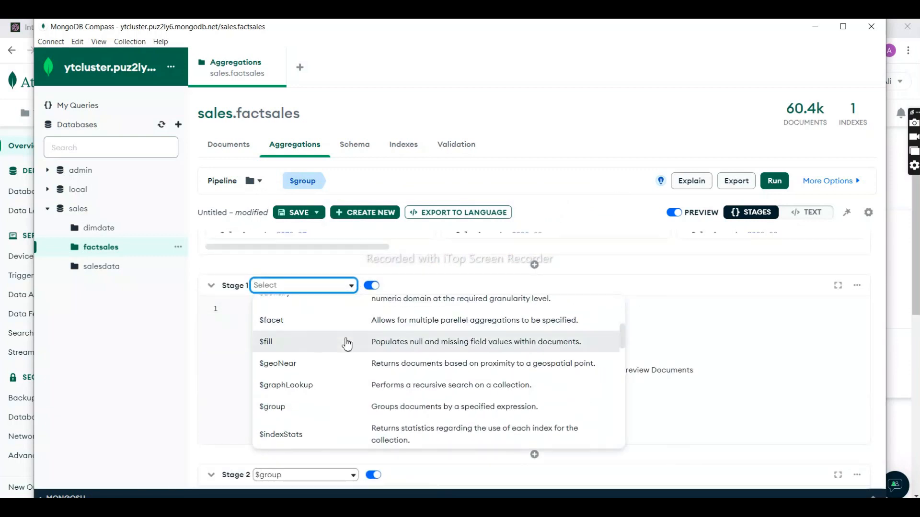
scroll(346, 346, "down", 5)
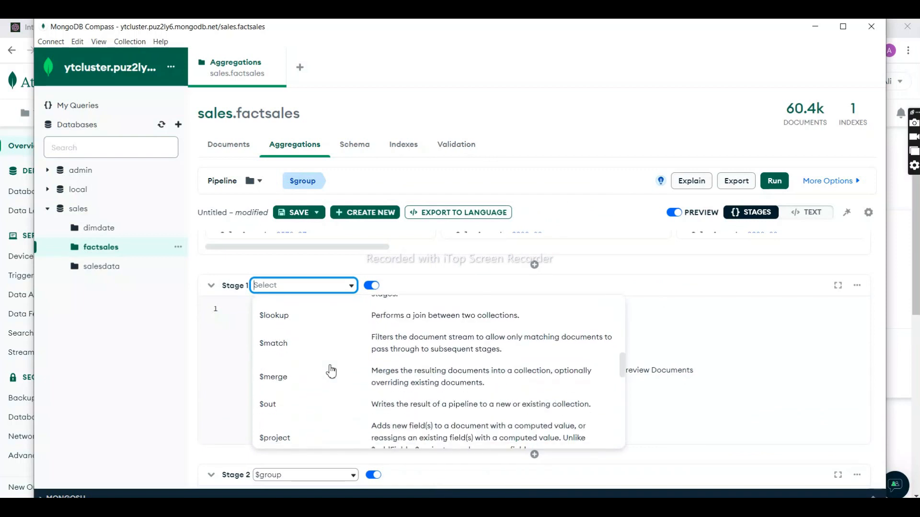
scroll(331, 372, "down", 2)
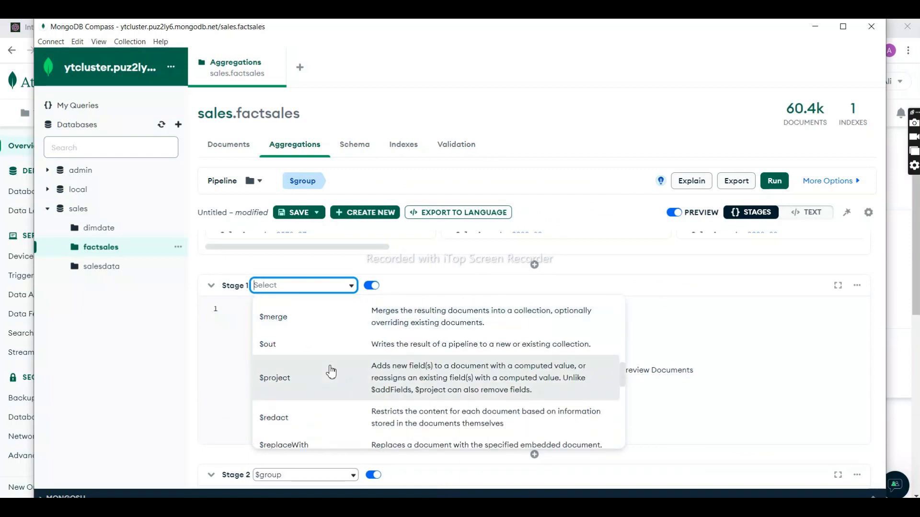
scroll(330, 370, "down", 2)
scroll(329, 369, "up", 2)
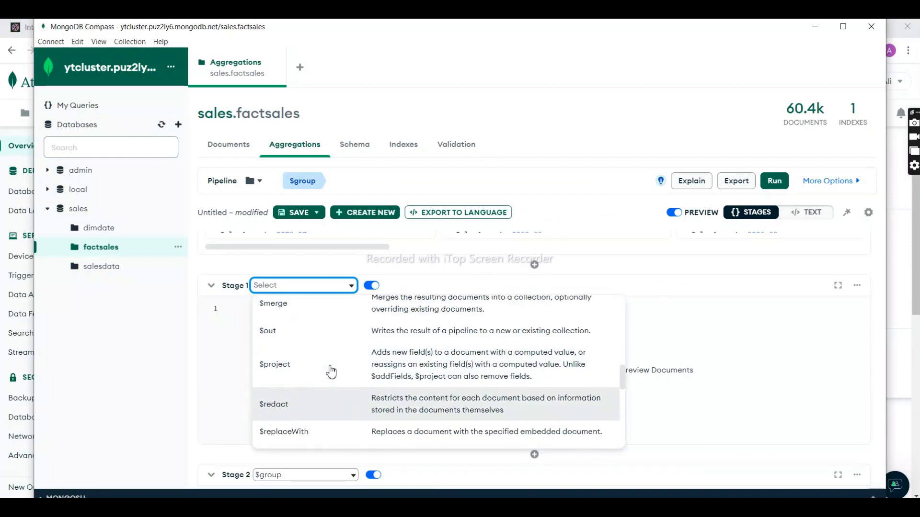
left_click(292, 384)
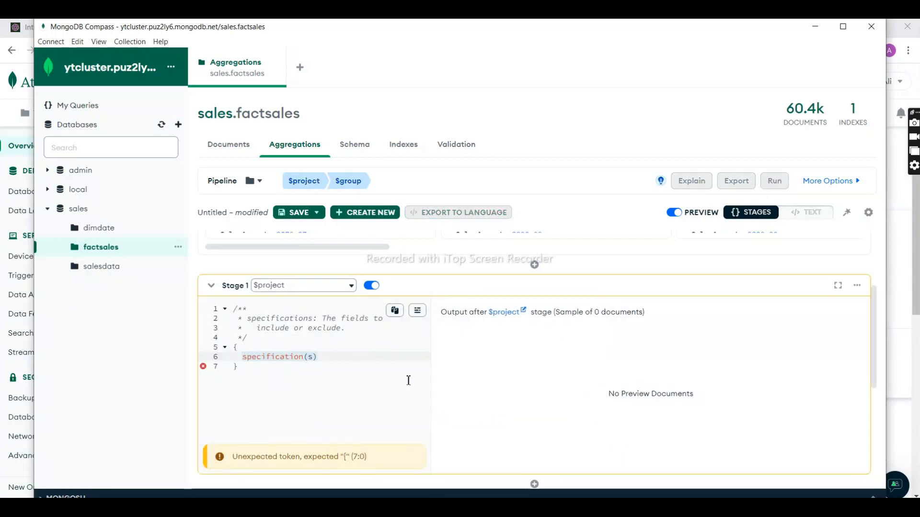
Step: Replace the specification(s) placeholder of the $project stage with the field list _id, SalesAmount, Gender
type("id")
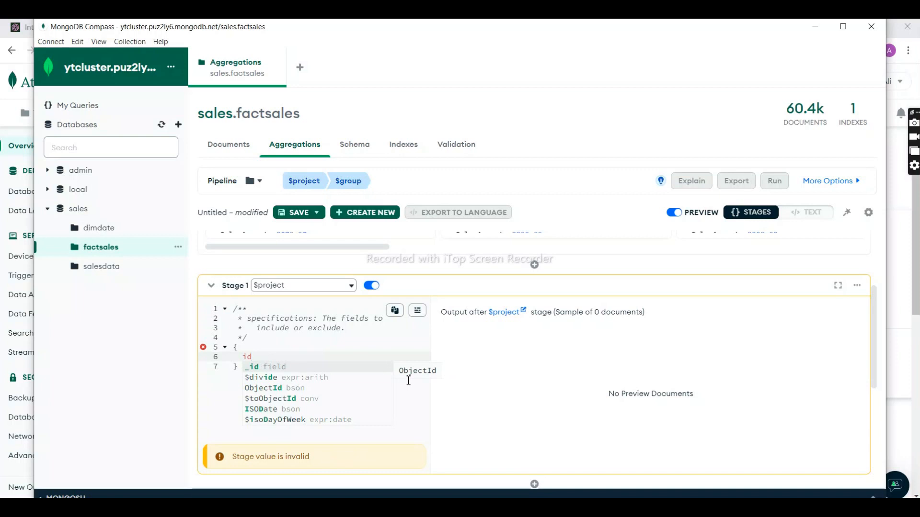
key("Return")
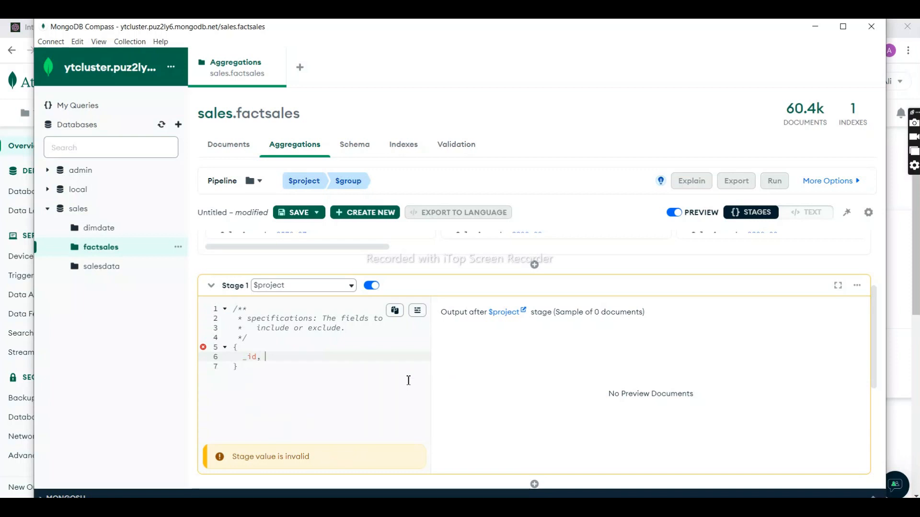
type(", SalesAmount")
key("Return")
type(", Gender")
key("Return")
Step: Prefix SalesAmount and Gender in the $project field list with a $ sign
left_click_drag(269, 360, 242, 363)
left_click(266, 358)
type("$")
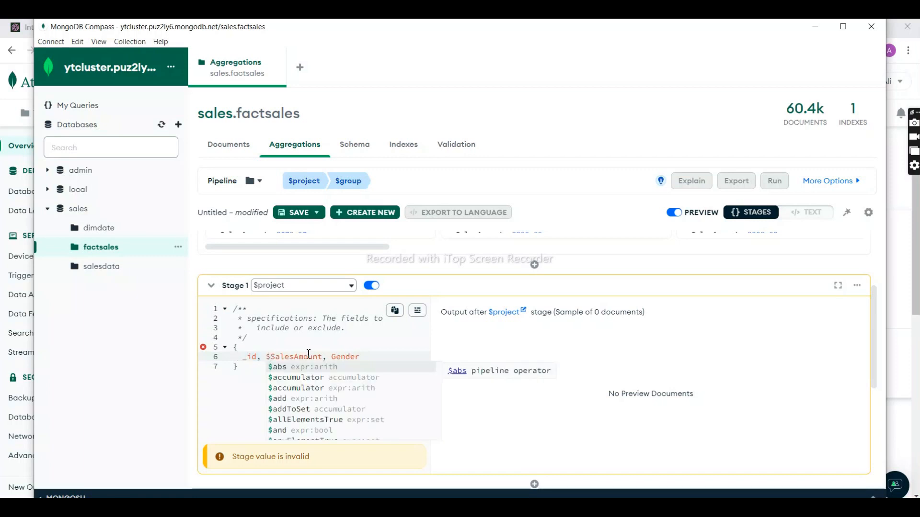
key("Escape")
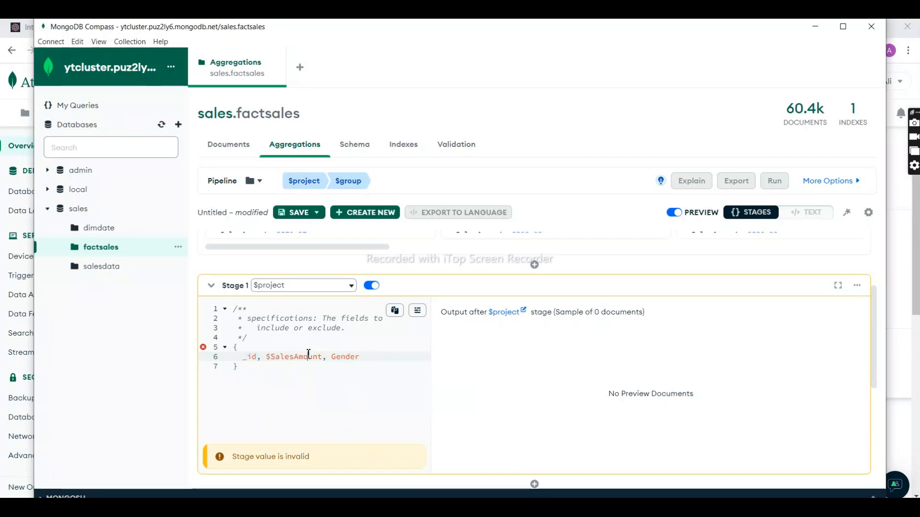
key("Right")
key("Right")
key("Right")
key("Right")
key("Right")
type("$")
Step: Remove _id and its comma from the start of the $project field list
key("Left")
key("Left")
key("Left")
key("Left")
key("Left")
key("Left")
key("Left")
key("Left")
key("Left")
key("Left")
key("Left")
key("Left")
key("BackSpace")
key("BackSpace")
key("BackSpace")
key("BackSpace")
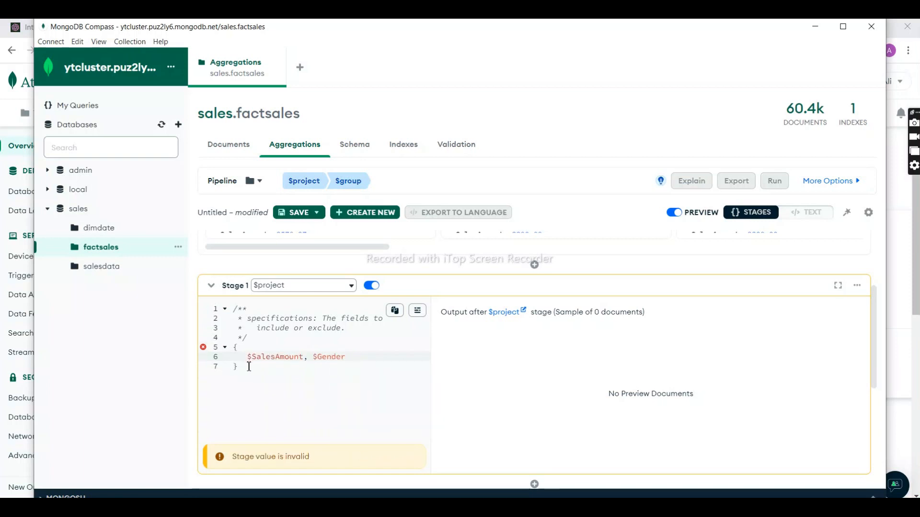
Step: Rewrite the $project fields without $ signs as {SalesAmount: 1}, {Gender: 1}
type("{")
key("Delete")
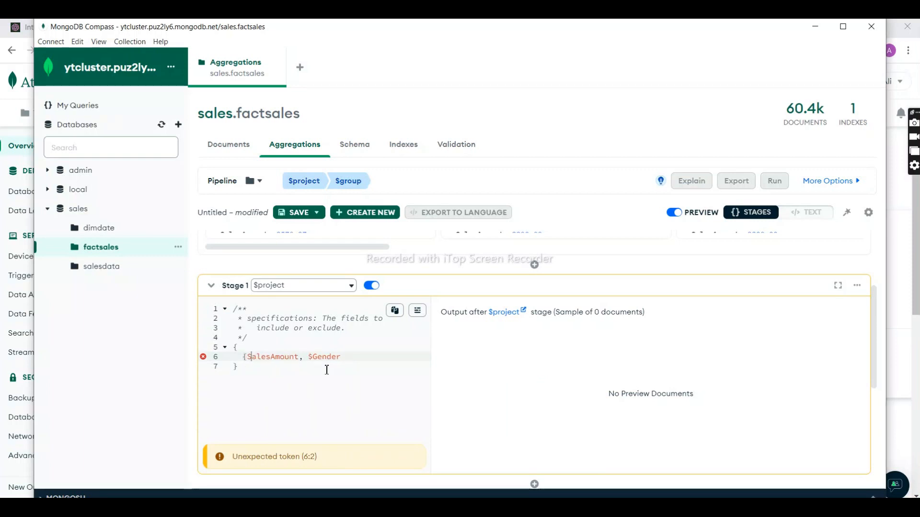
key("Right")
key("Right")
key("Right")
key("Left")
type(": 1}, {")
key("Delete")
key("Right")
key("Right")
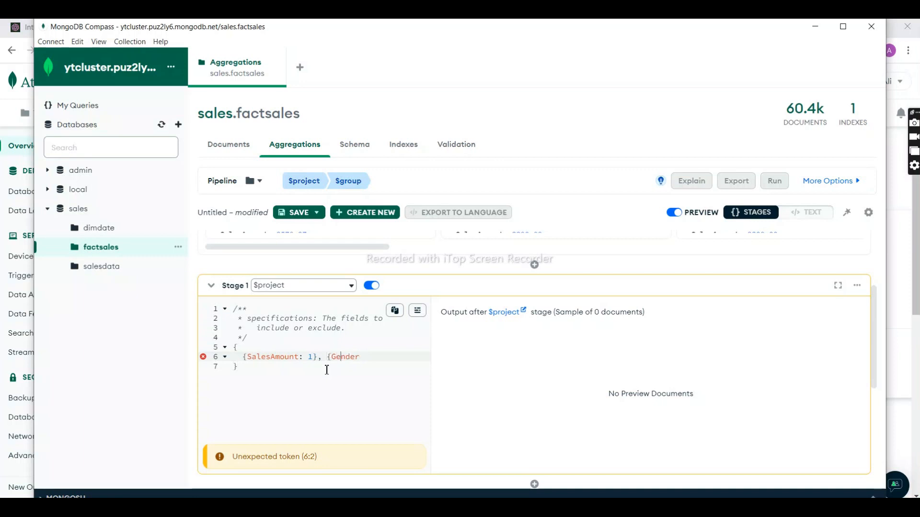
type(": 1")
left_click(348, 379)
scroll(349, 380, "down", 3)
scroll(349, 380, "up", 3)
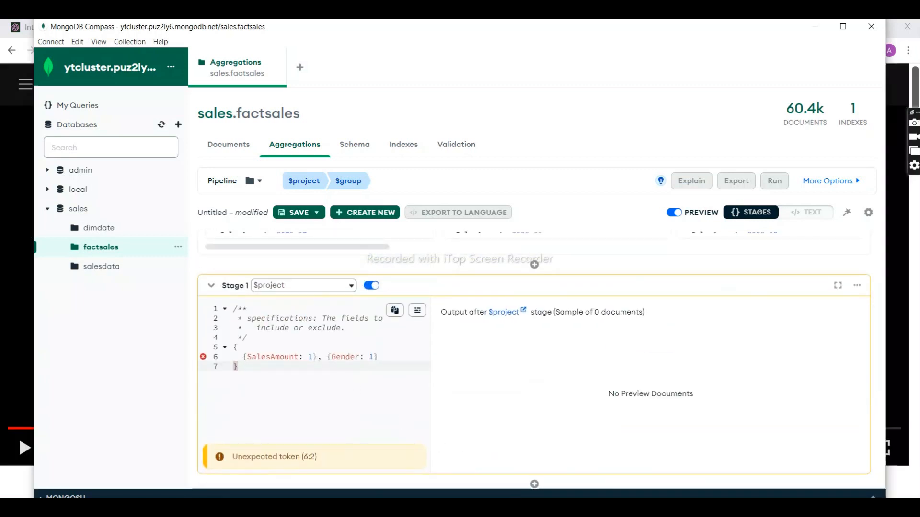
Step: Remove the inner braces so the $project body reads SalesAmount: 1, Gender: 1, and check the output in the stage previews
left_click(248, 359)
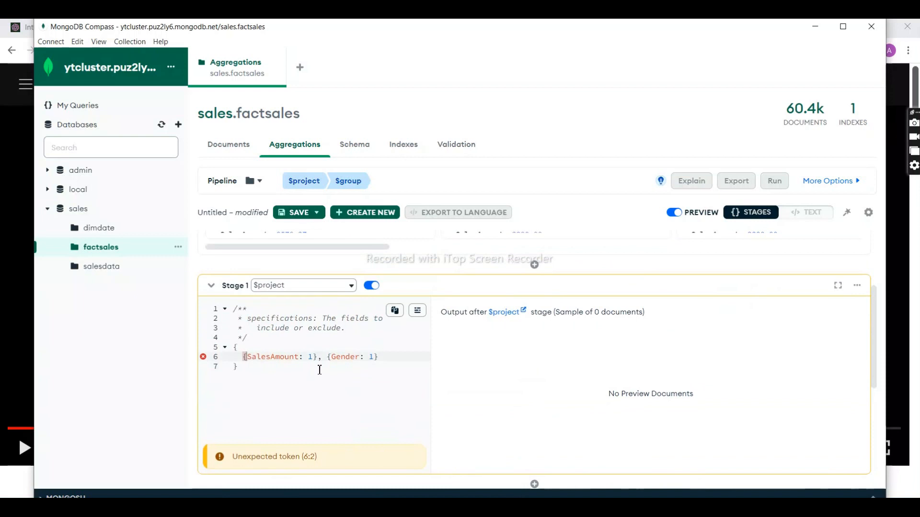
key("BackSpace")
key("Right")
key("Right")
key("Right")
key("Right")
key("Right")
key("Right")
key("Right")
key("Right")
key("Right")
key("Right")
key("Right")
key("Right")
key("Right")
key("Right")
key("Right")
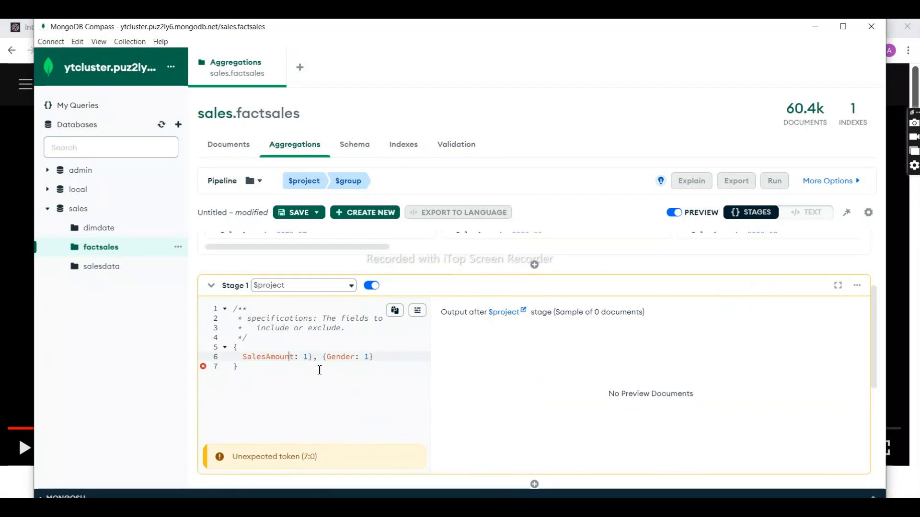
key("BackSpace")
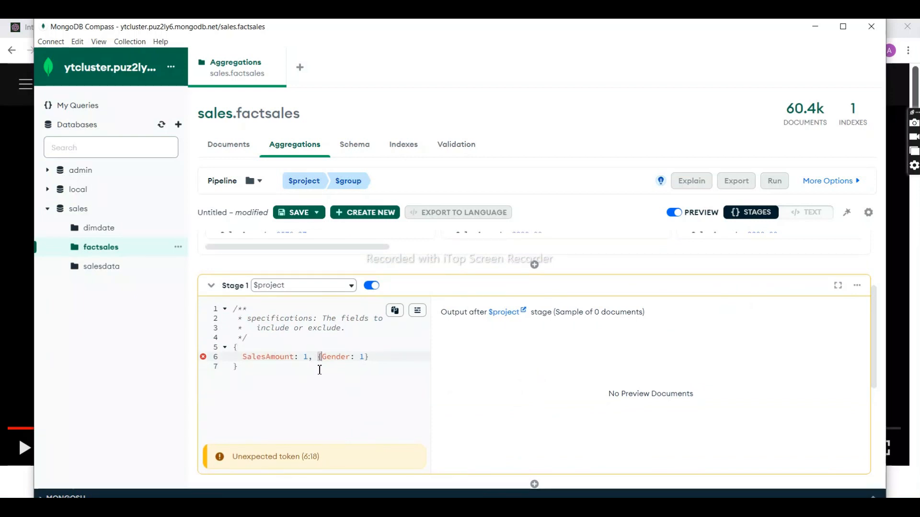
key("BackSpace")
key("End")
key("BackSpace")
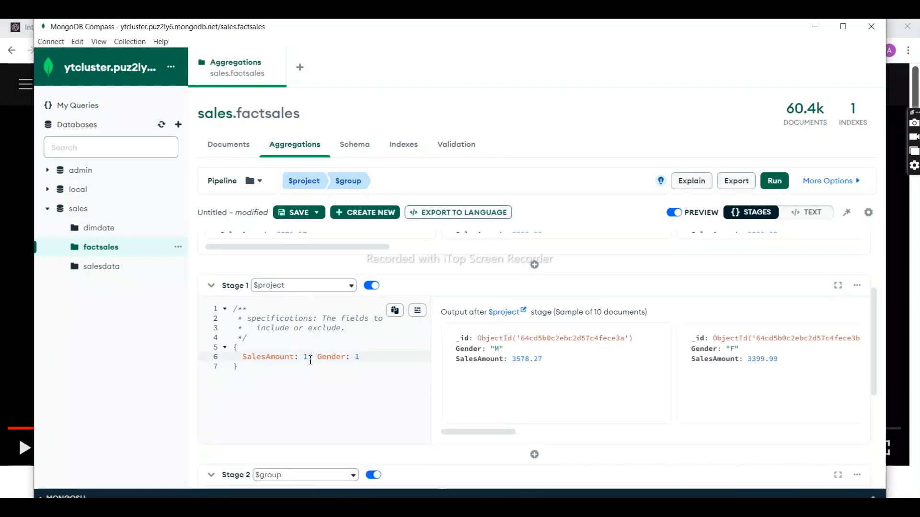
scroll(410, 391, "down", 1)
scroll(410, 390, "up", 1)
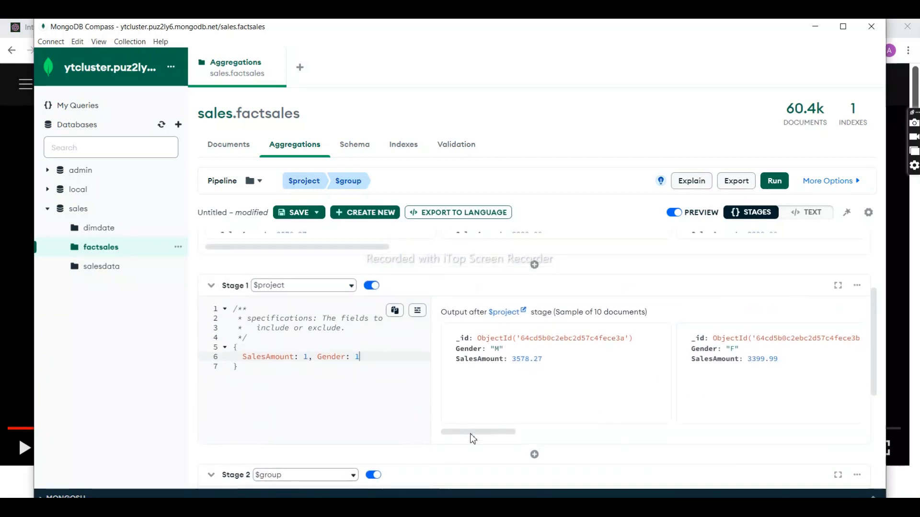
left_click_drag(472, 433, 424, 435)
scroll(303, 397, "down", 1)
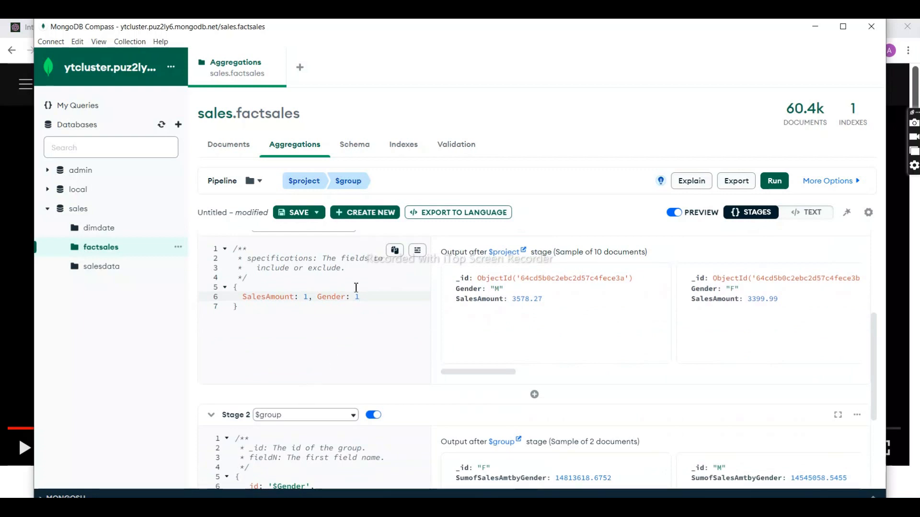